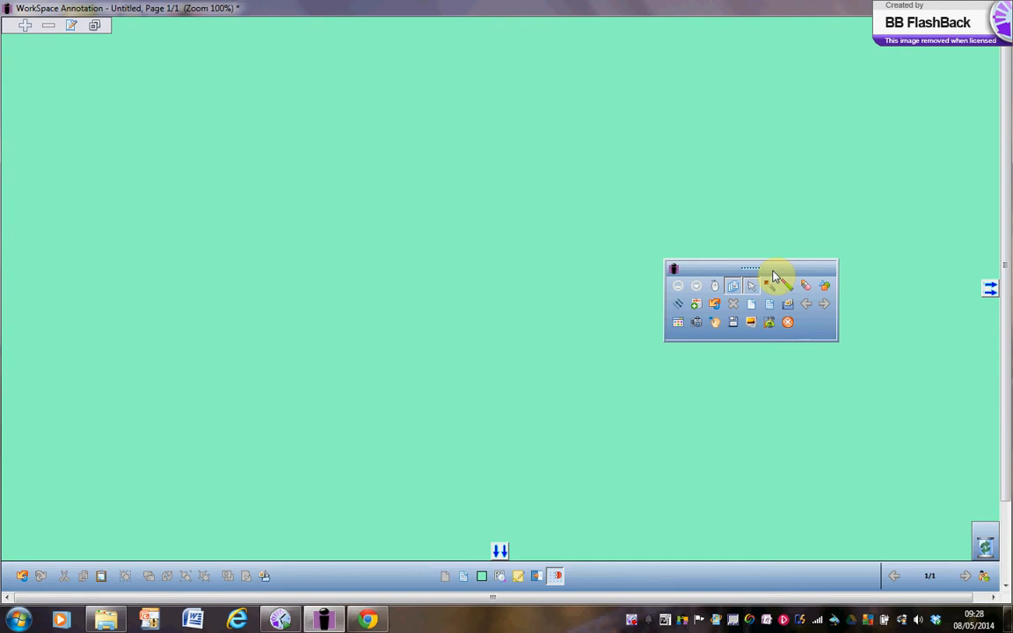
# Activate the pen tool and set its colour to black from the basic colours
pyautogui.click(769, 286)
pyautogui.click(768, 290)
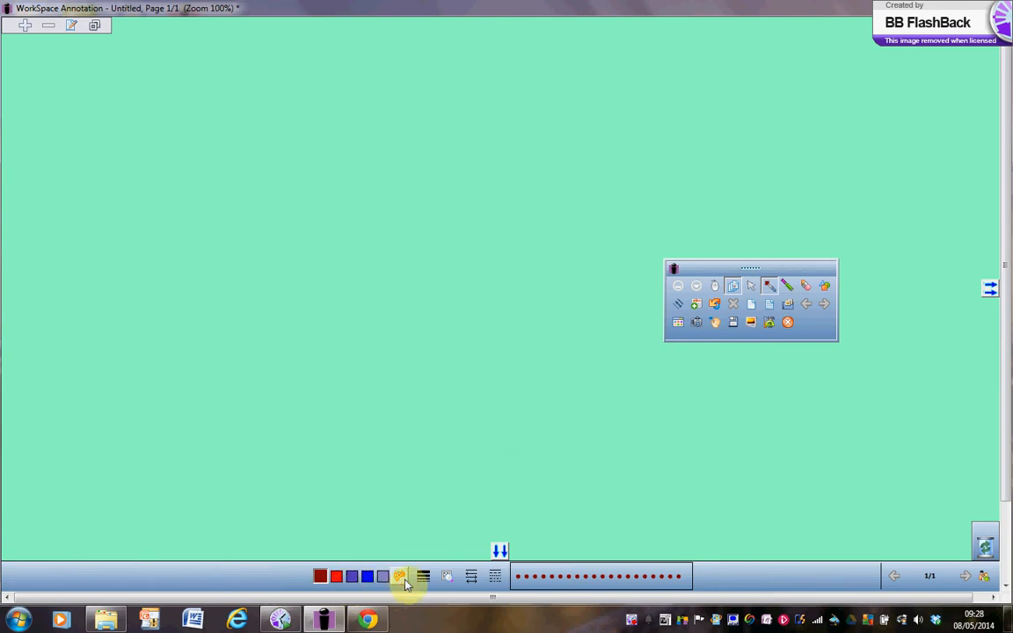
pyautogui.click(402, 577)
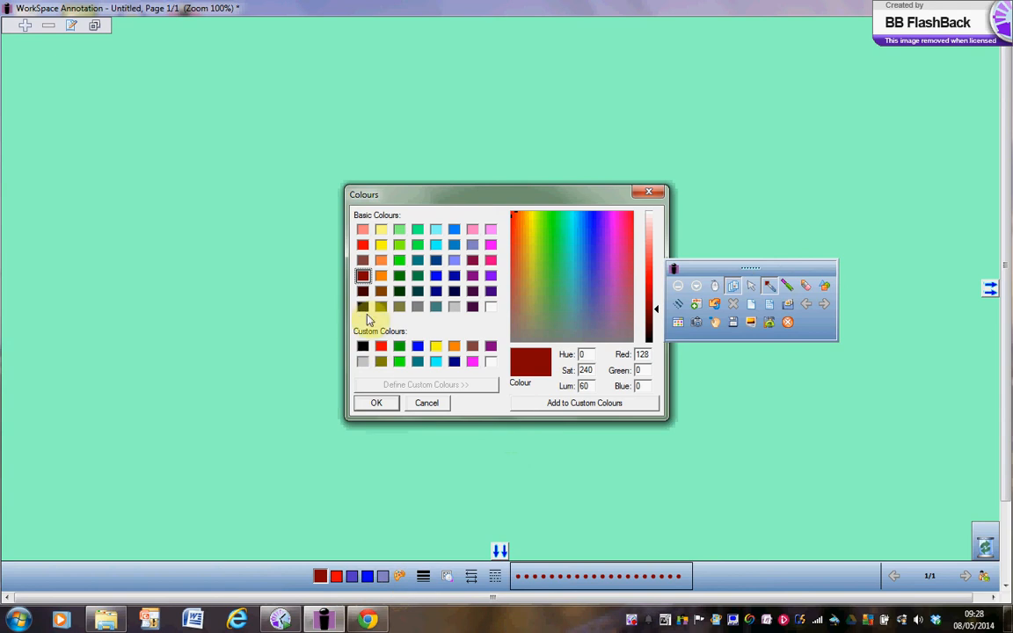
pyautogui.click(362, 306)
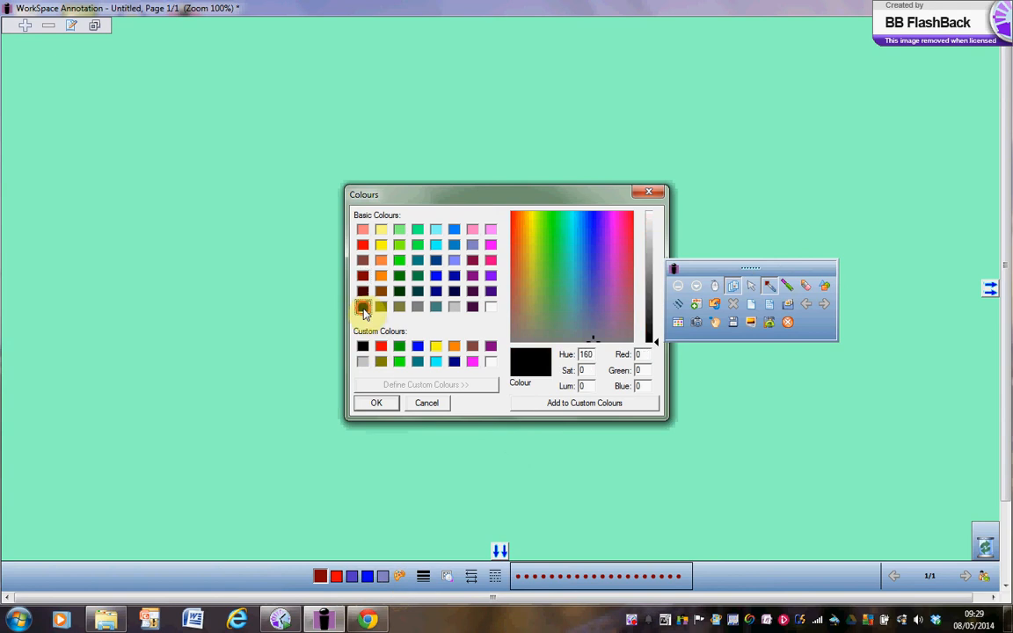
pyautogui.click(377, 404)
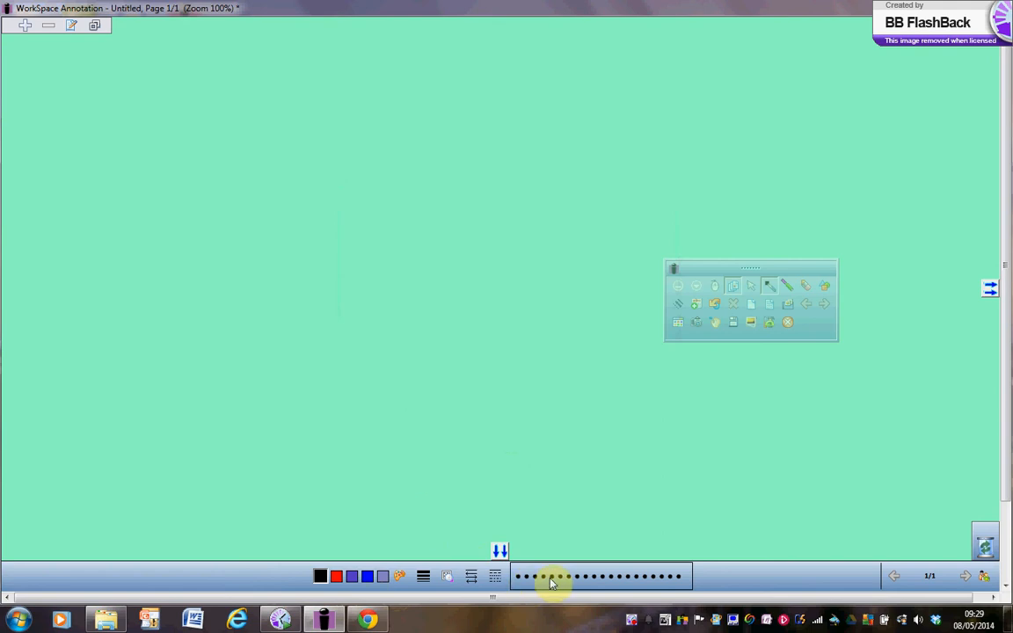
# Set the pen to a solid line with plain ends and the second-thinnest width
pyautogui.click(495, 579)
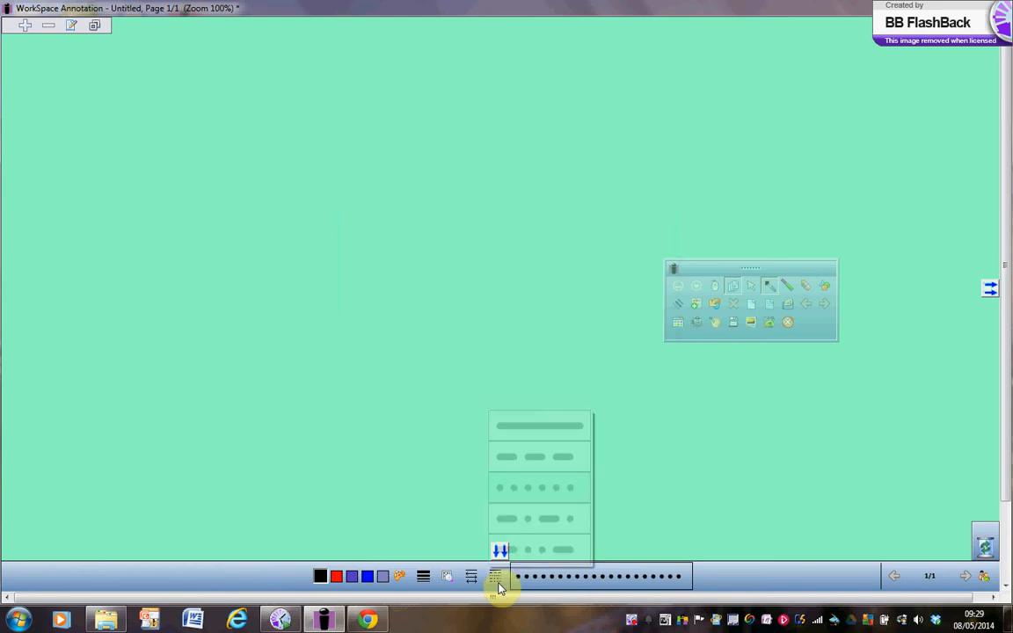
pyautogui.click(573, 426)
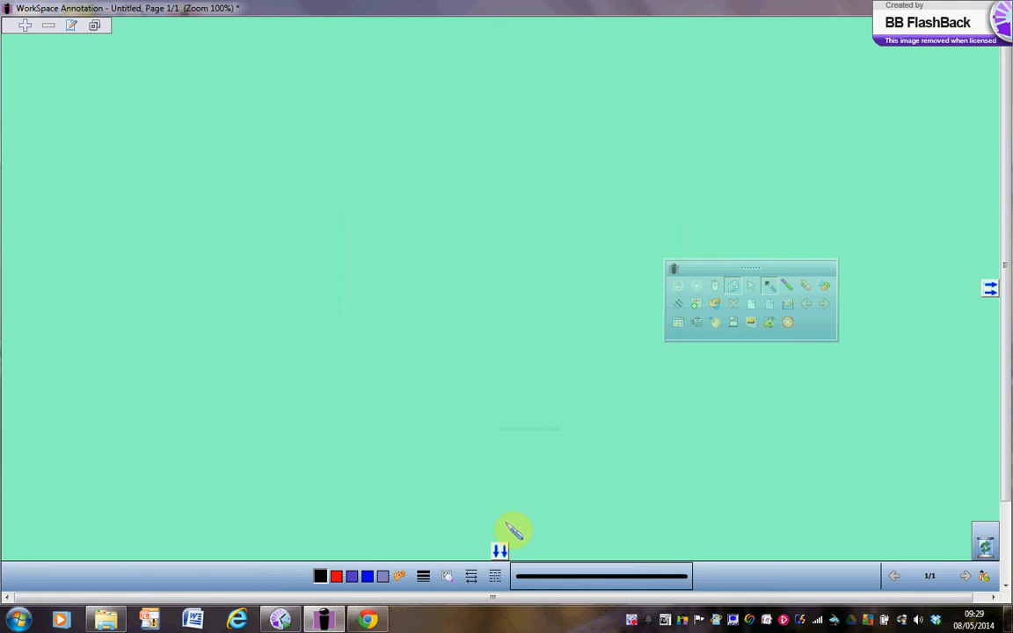
pyautogui.click(472, 578)
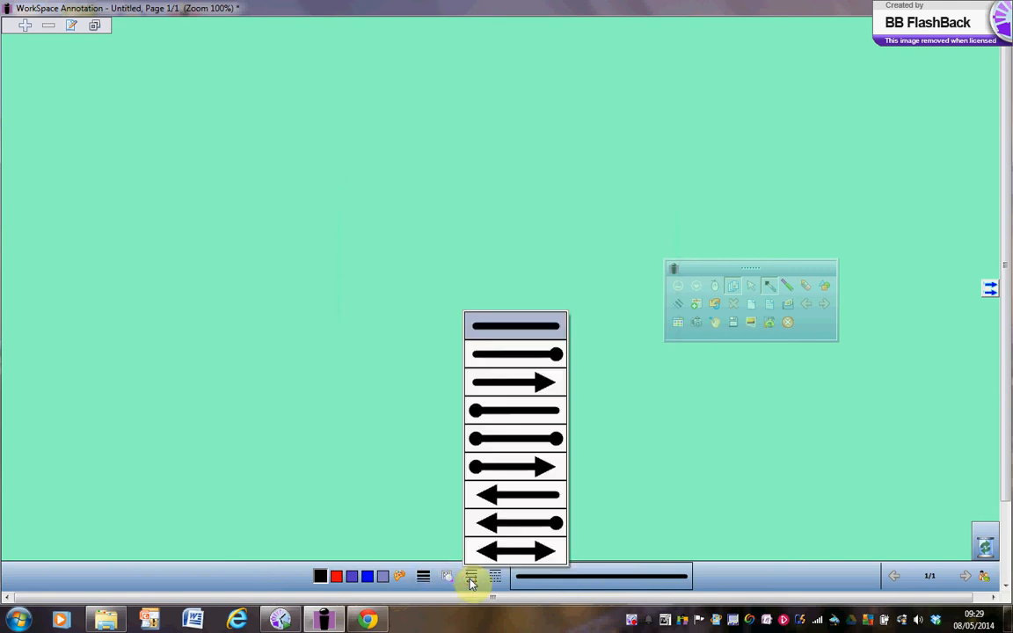
pyautogui.click(549, 327)
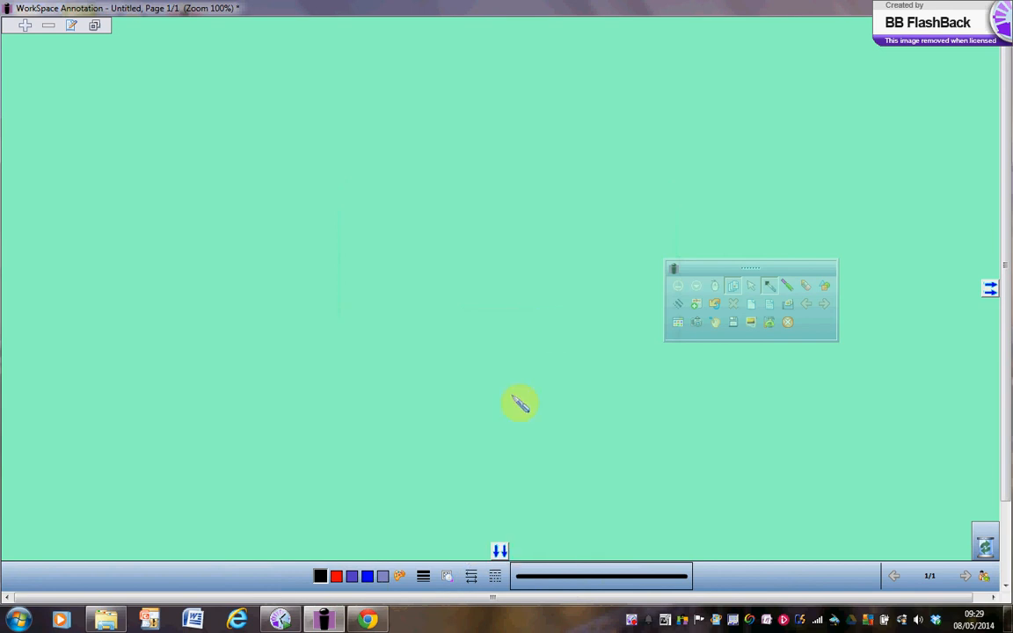
pyautogui.click(422, 578)
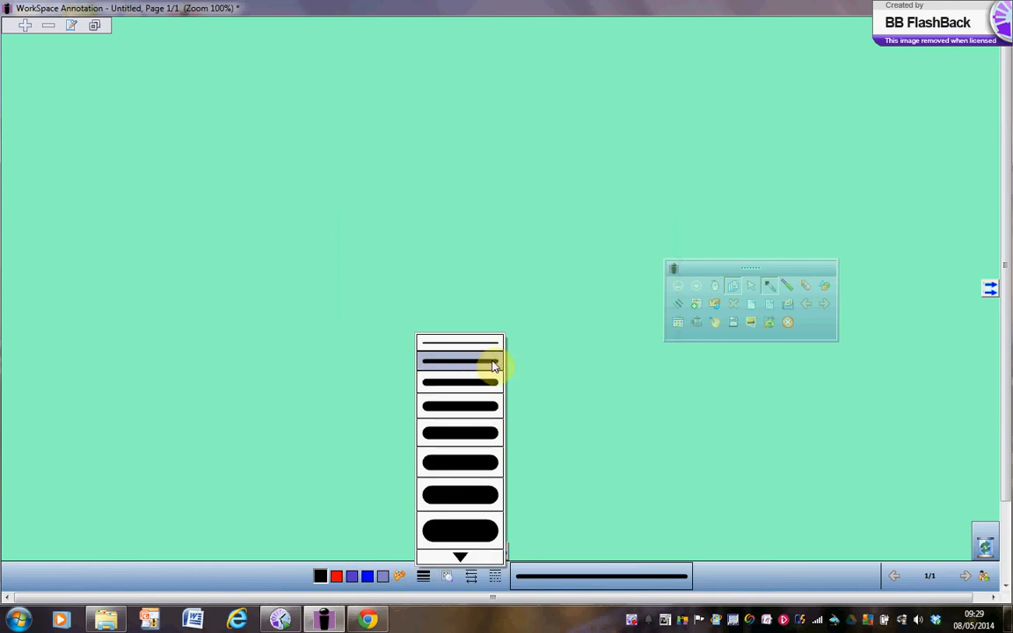
pyautogui.click(493, 366)
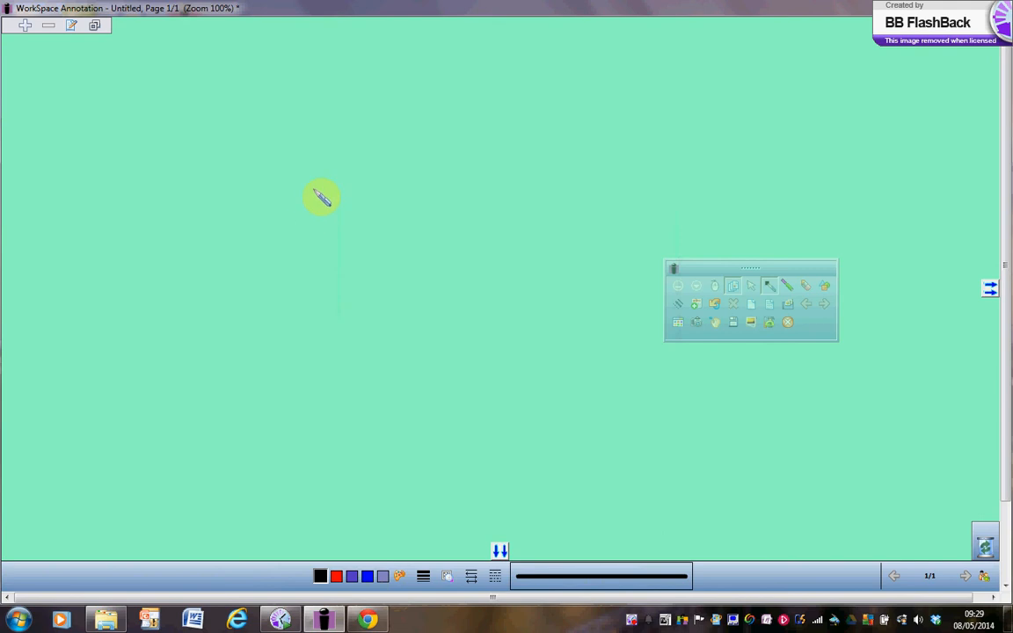
# Handwrite a first name in black in the upper part of the page and scribble loops in blue below it
pyautogui.moveTo(309, 194)
pyautogui.mouseDown()
pyautogui.moveTo(305, 233)
pyautogui.moveTo(318, 226)
pyautogui.mouseUp()
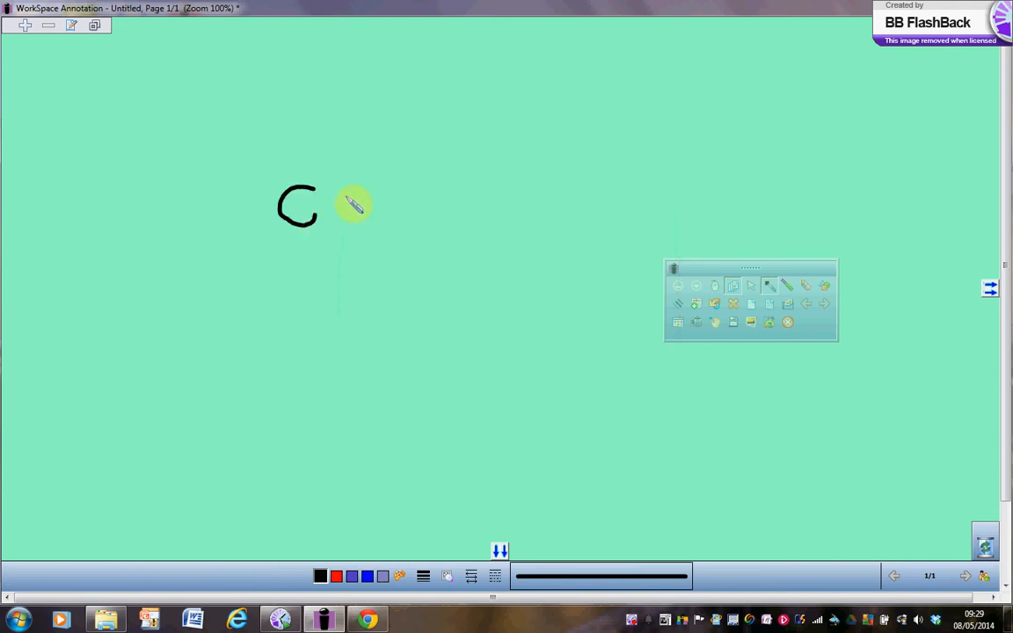
pyautogui.moveTo(349, 193)
pyautogui.mouseDown()
pyautogui.moveTo(330, 211)
pyautogui.moveTo(348, 201)
pyautogui.moveTo(354, 218)
pyautogui.moveTo(398, 186)
pyautogui.moveTo(428, 188)
pyautogui.moveTo(440, 203)
pyautogui.moveTo(430, 190)
pyautogui.moveTo(459, 204)
pyautogui.moveTo(459, 219)
pyautogui.mouseUp()
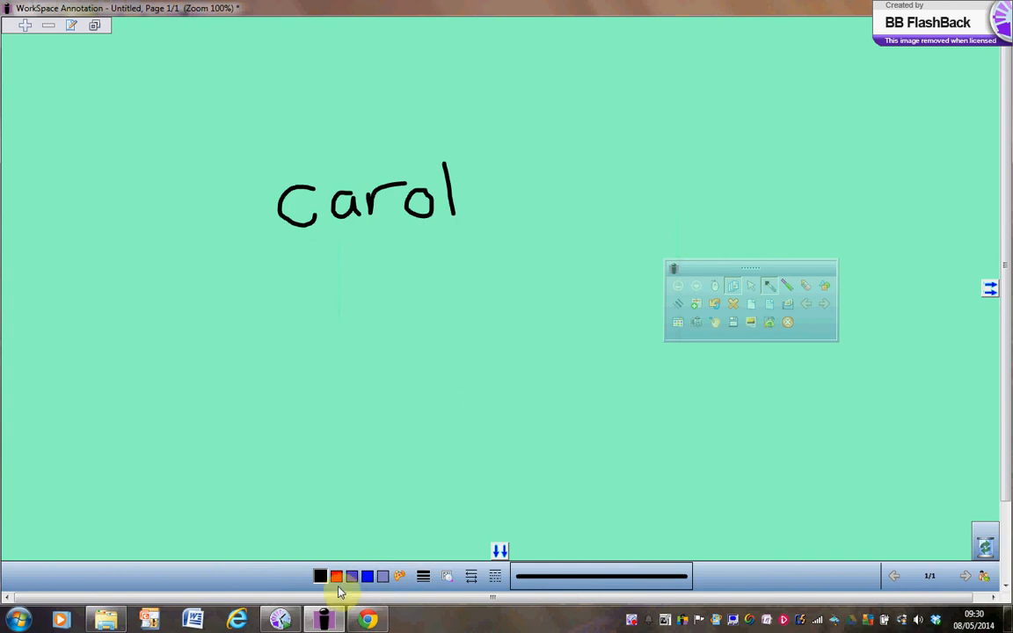
pyautogui.click(367, 576)
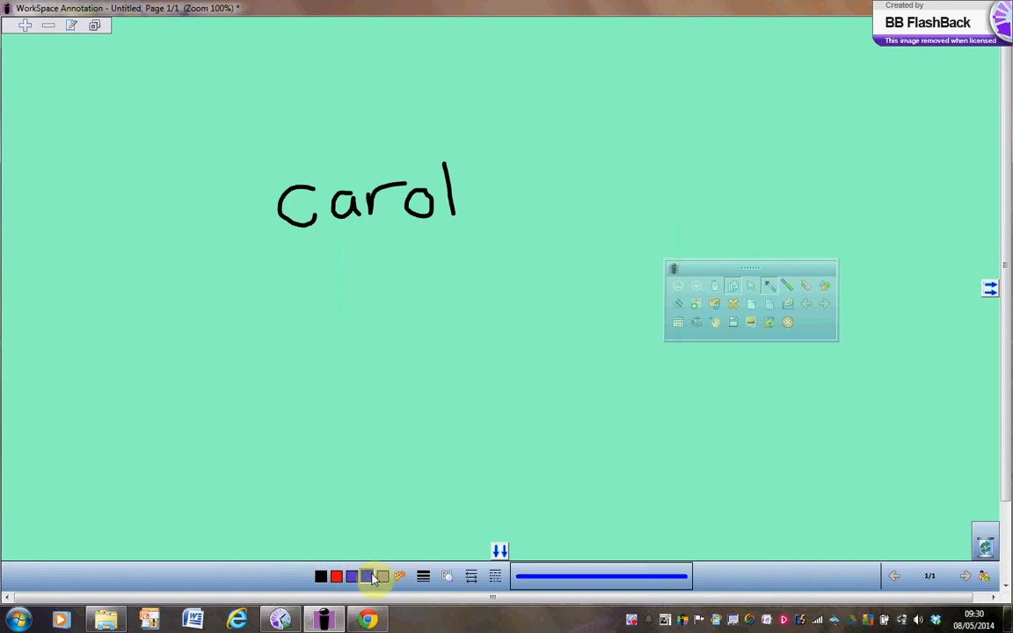
pyautogui.moveTo(334, 378); pyautogui.dragTo(393, 326)
pyautogui.moveTo(411, 386)
pyautogui.mouseDown()
pyautogui.moveTo(427, 327)
pyautogui.moveTo(475, 339)
pyautogui.mouseUp()
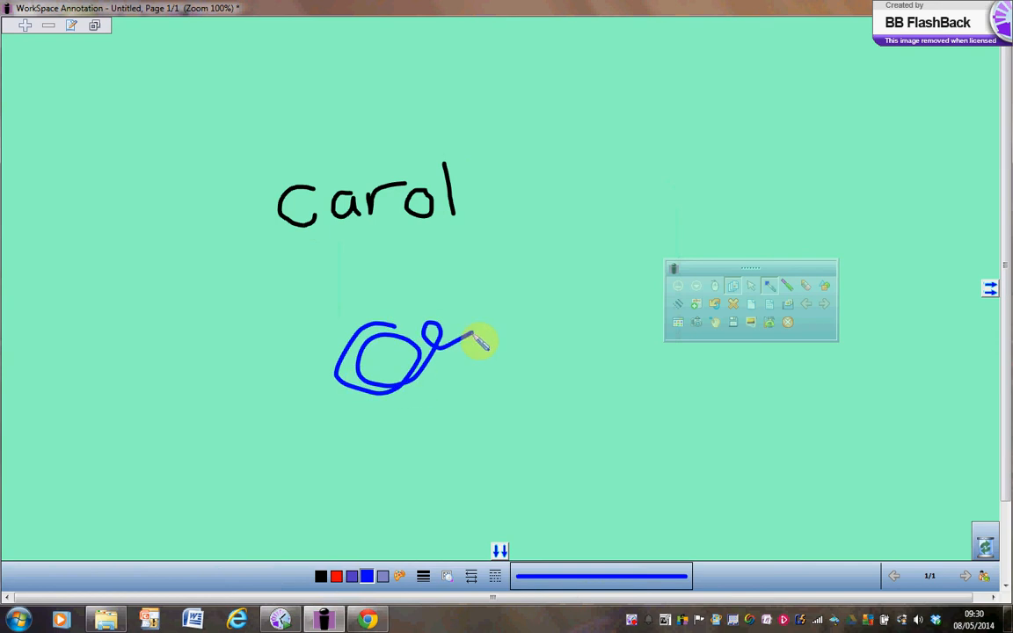
# Set the pen to the fourth-thinnest width and draw a looping blue scribble to the right of the thin one
pyautogui.click(423, 576)
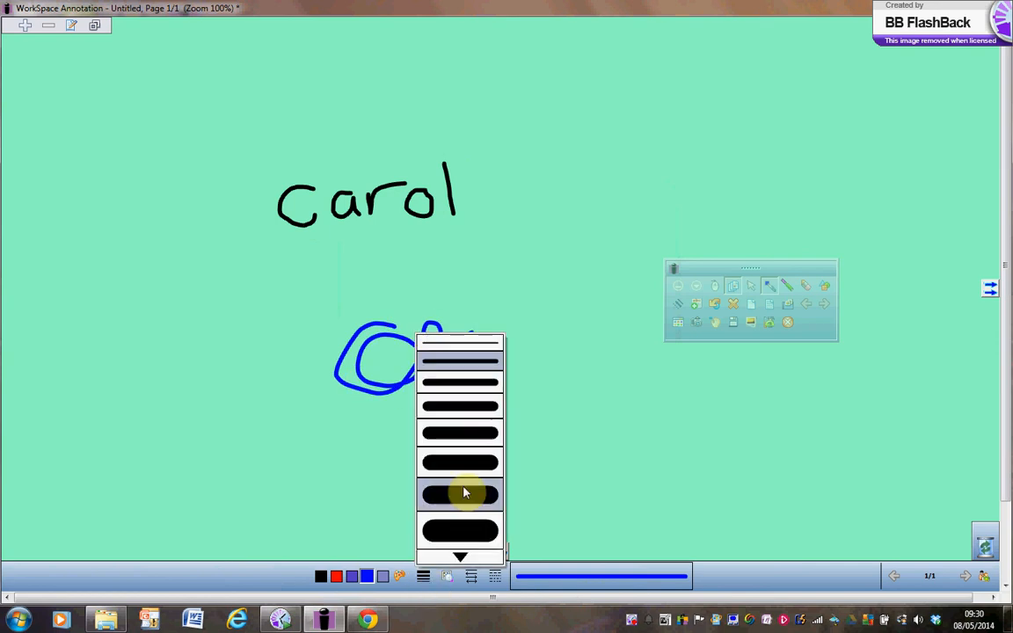
pyautogui.click(468, 415)
pyautogui.moveTo(545, 294); pyautogui.dragTo(532, 337)
pyautogui.moveTo(520, 378); pyautogui.dragTo(622, 476)
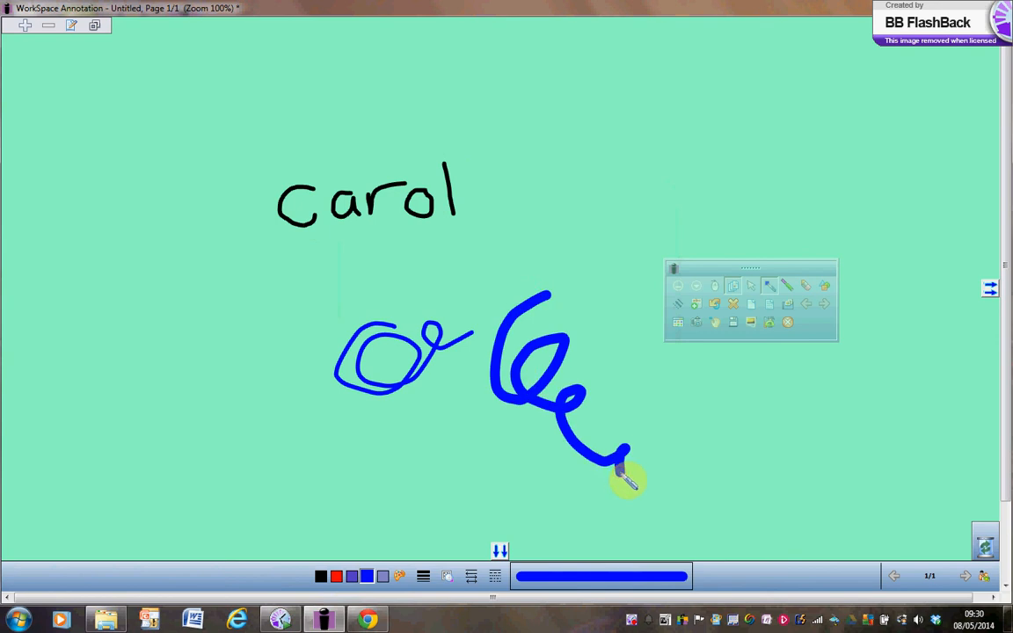
# Choose the dash-dot line style and draw a long rising blue curve beneath the handwritten name
pyautogui.click(494, 576)
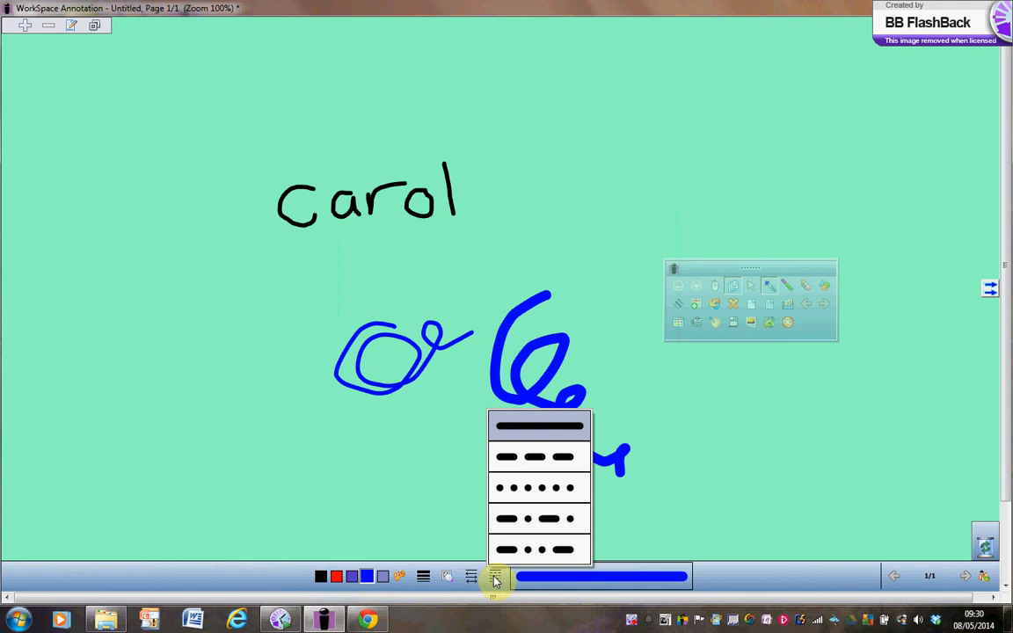
pyautogui.click(524, 520)
pyautogui.moveTo(251, 353)
pyautogui.mouseDown()
pyautogui.moveTo(484, 228)
pyautogui.moveTo(582, 201)
pyautogui.mouseUp()
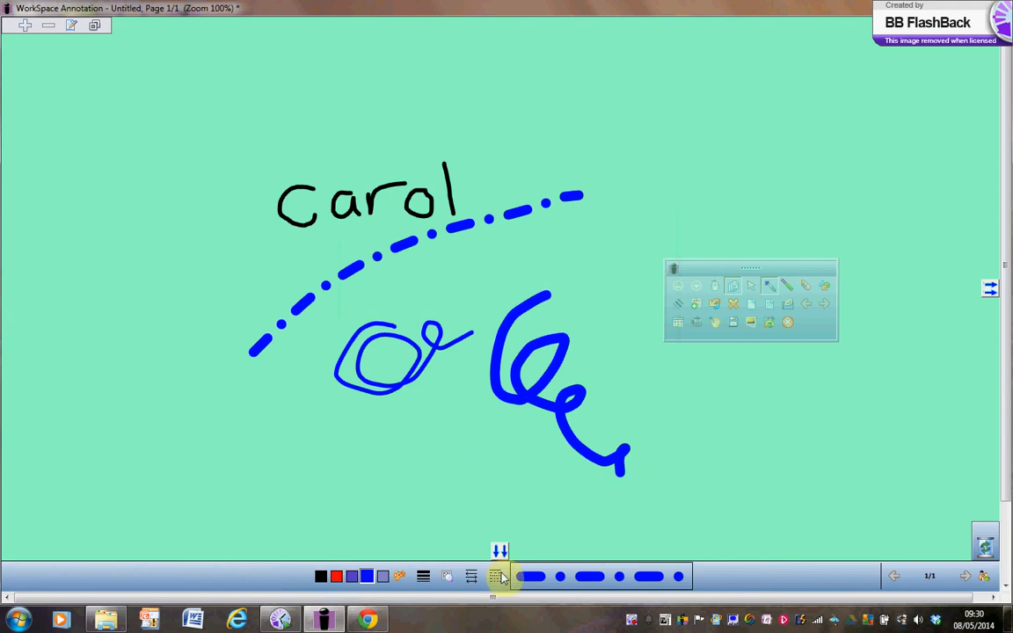
# Add an arrowhead to the line's end and draw a short rising dash-dot arrow at the page's left side
pyautogui.click(472, 577)
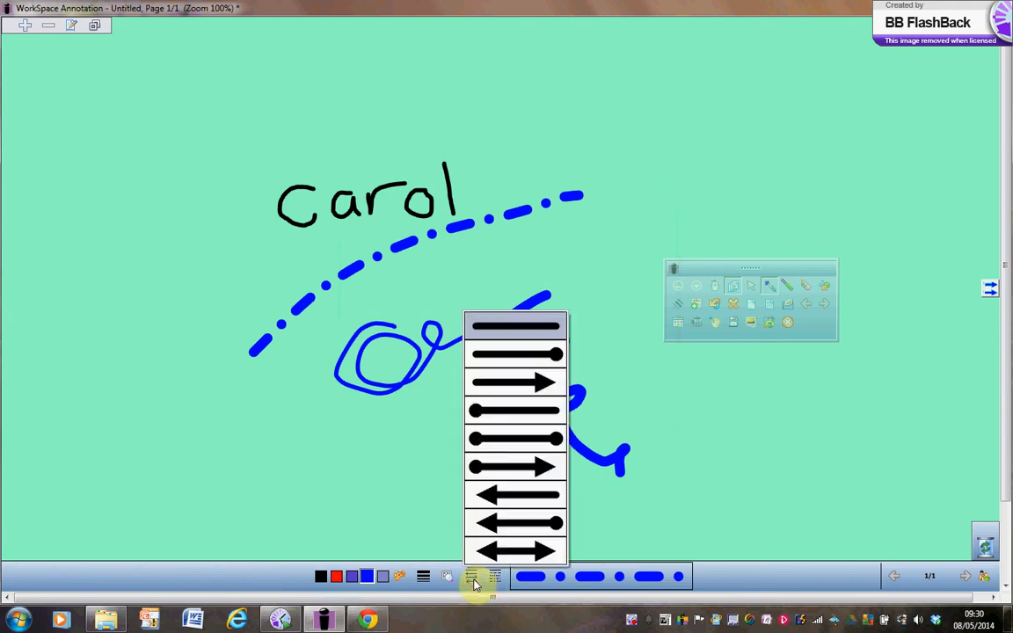
pyautogui.click(532, 381)
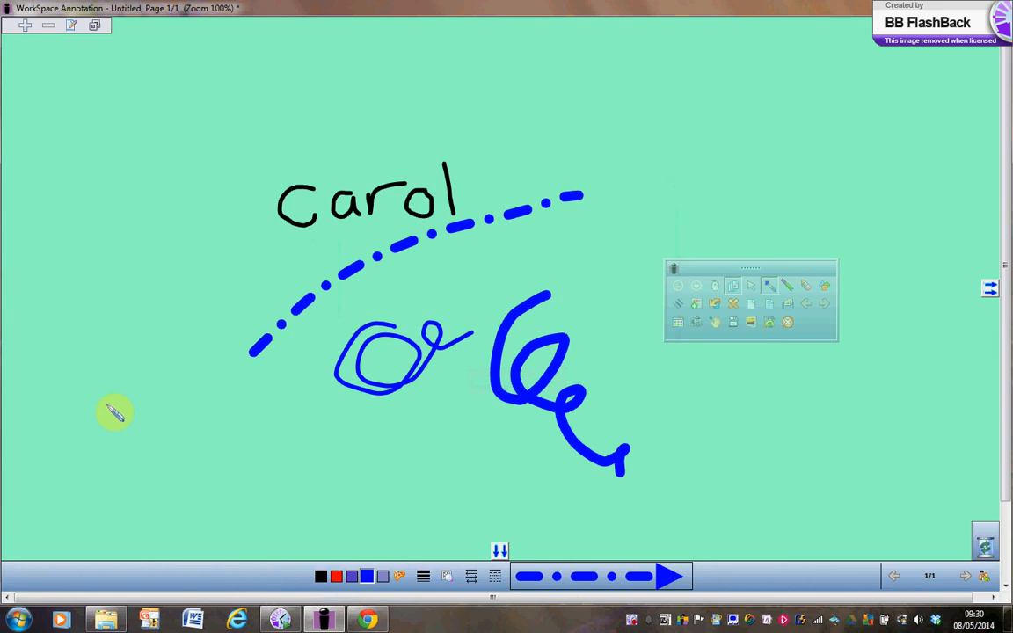
pyautogui.moveTo(59, 409); pyautogui.dragTo(189, 318)
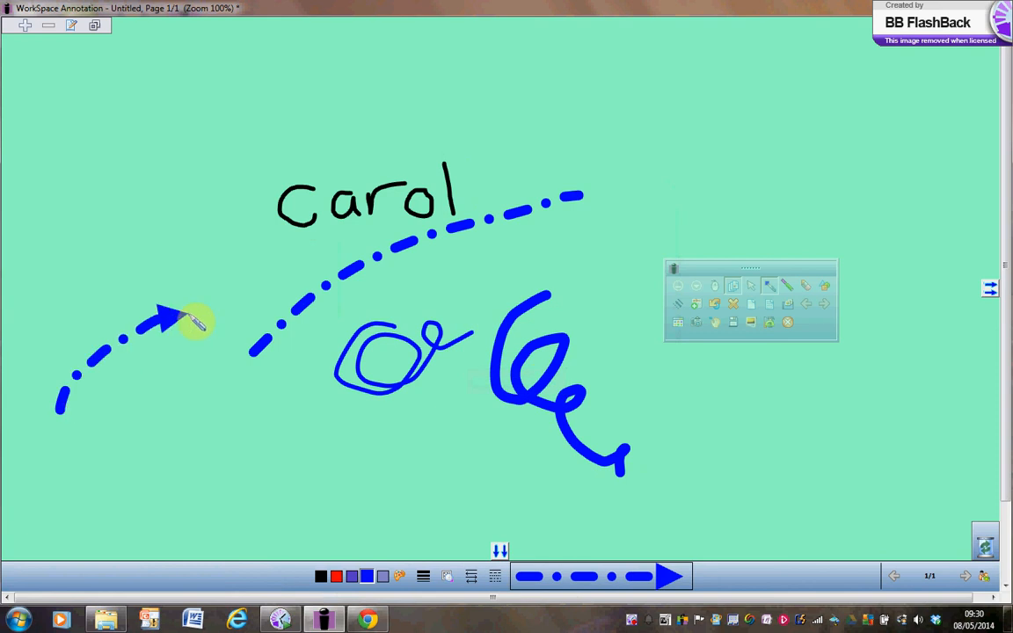
# Change the pen to a solid line with an end arrowhead and draw a curved blue arrow below the dash-dot arrow
pyautogui.click(495, 576)
pyautogui.click(530, 434)
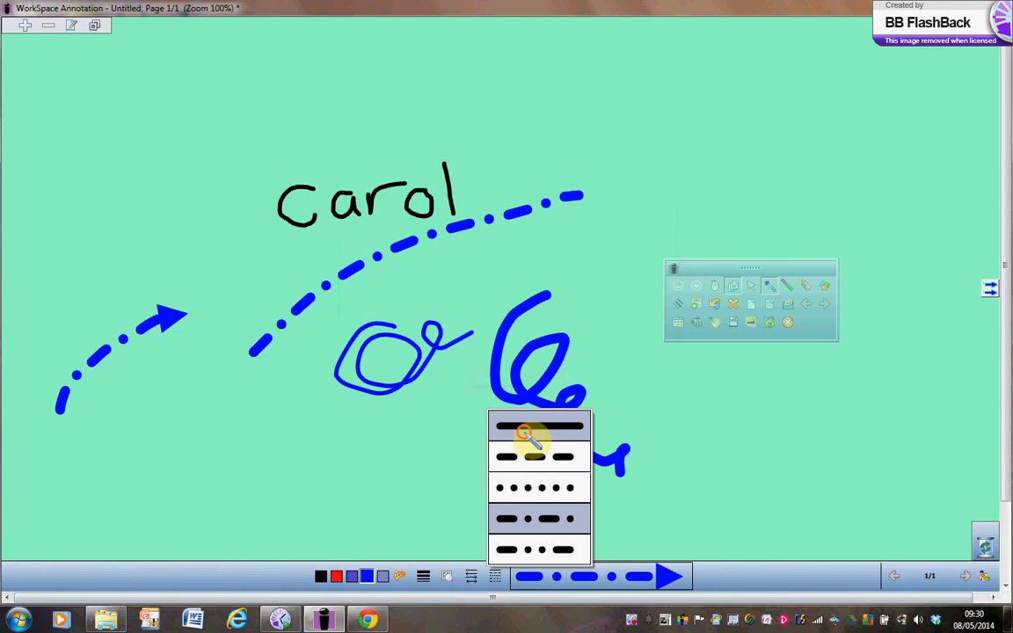
pyautogui.click(470, 580)
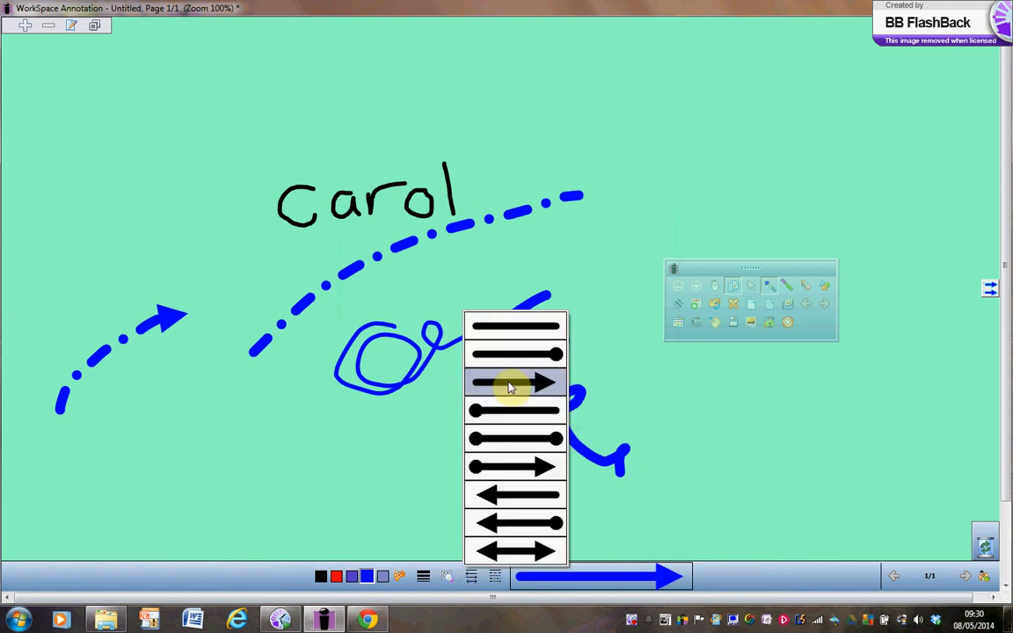
pyautogui.click(514, 384)
pyautogui.moveTo(70, 471); pyautogui.dragTo(225, 398)
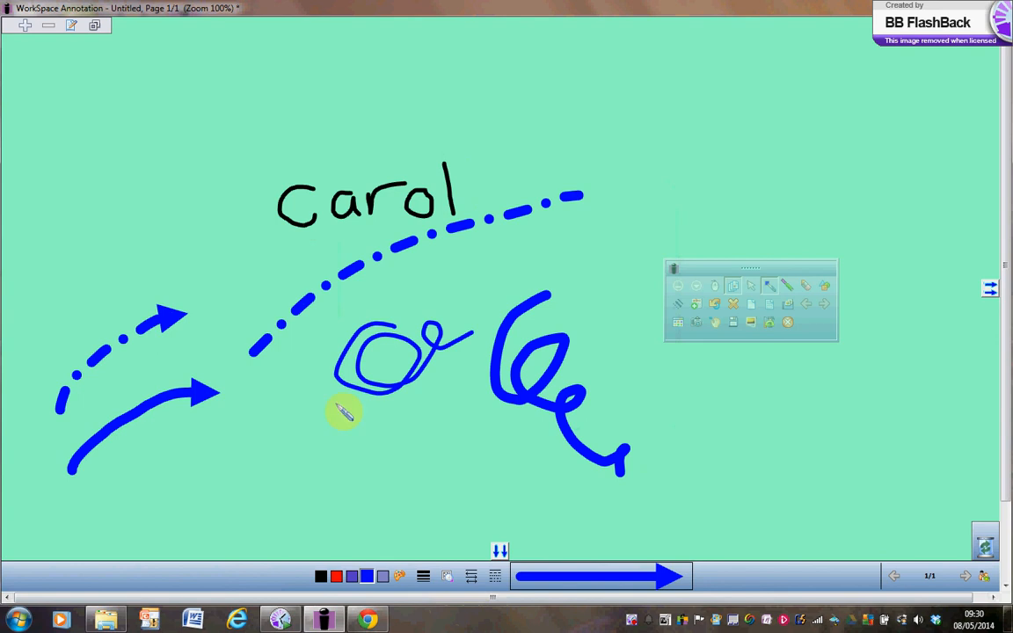
# Widen the eraser and rub out the thin blue scribble below the handwritten name
pyautogui.click(810, 292)
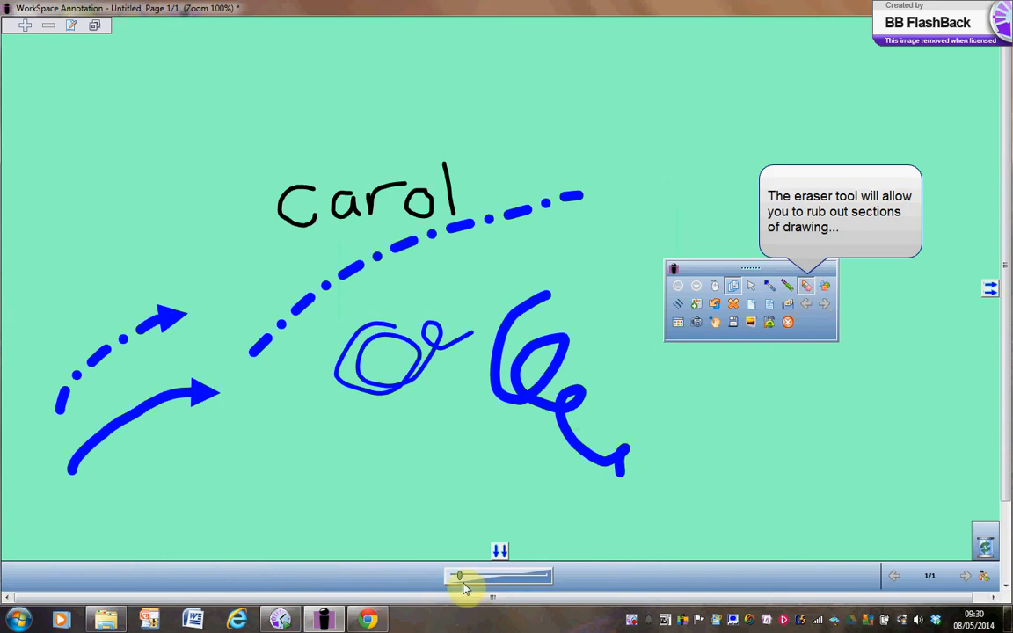
pyautogui.moveTo(469, 580); pyautogui.dragTo(473, 581)
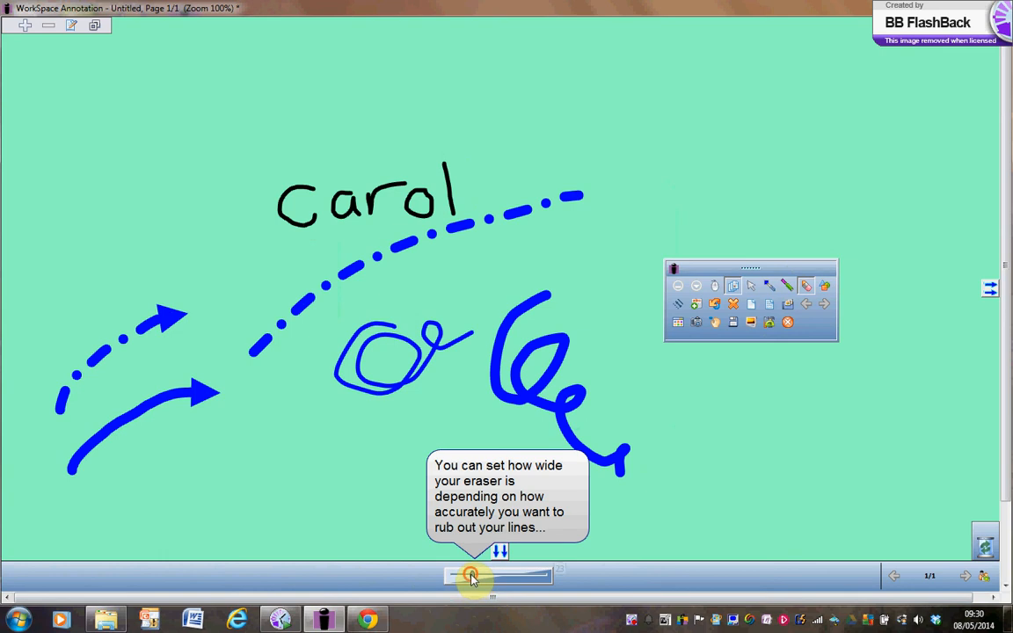
pyautogui.moveTo(472, 578); pyautogui.dragTo(454, 574)
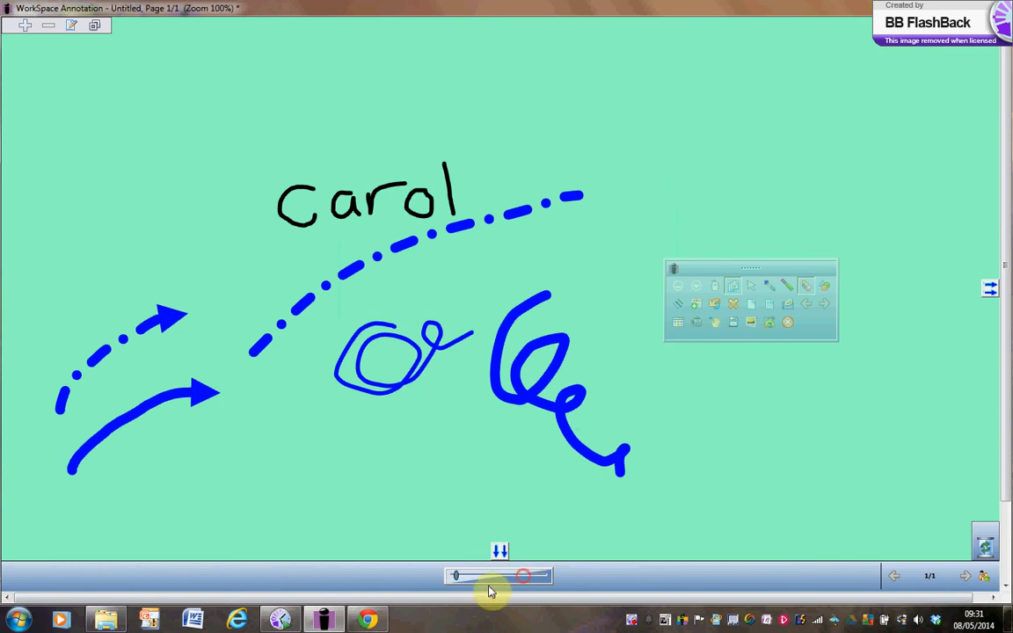
pyautogui.moveTo(455, 576); pyautogui.dragTo(529, 576)
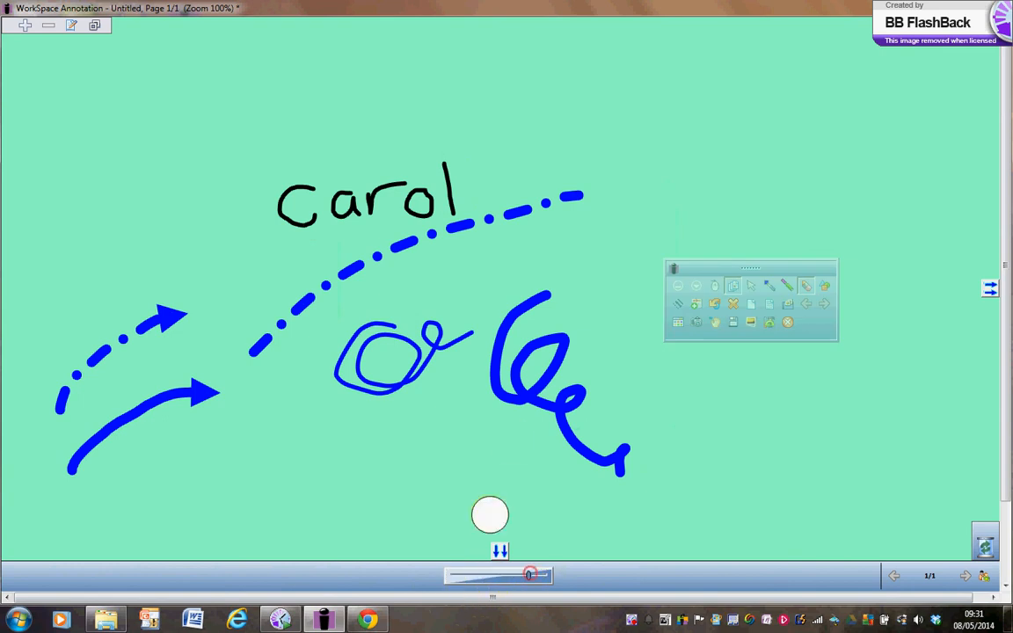
pyautogui.moveTo(508, 431)
pyautogui.mouseDown()
pyautogui.moveTo(457, 357)
pyautogui.moveTo(455, 335)
pyautogui.moveTo(400, 324)
pyautogui.moveTo(393, 308)
pyautogui.moveTo(400, 357)
pyautogui.mouseUp()
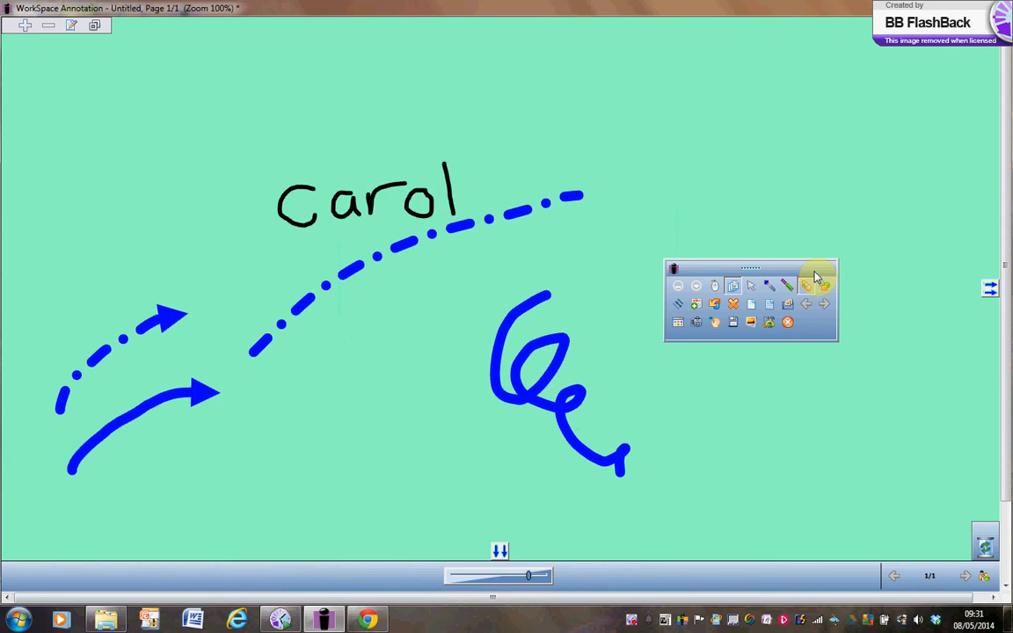
# Use the line tool to draw a straight black line across the thick scribble and a straight black arrow above it
pyautogui.click(682, 311)
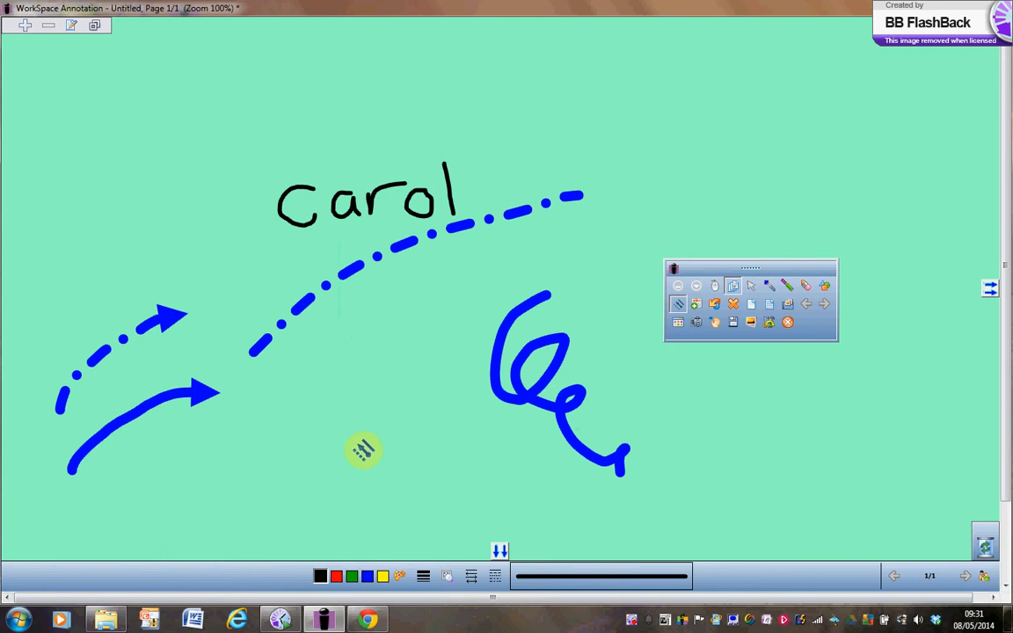
pyautogui.moveTo(357, 446)
pyautogui.mouseDown()
pyautogui.moveTo(488, 461)
pyautogui.moveTo(542, 454)
pyautogui.moveTo(728, 369)
pyautogui.moveTo(747, 385)
pyautogui.mouseUp()
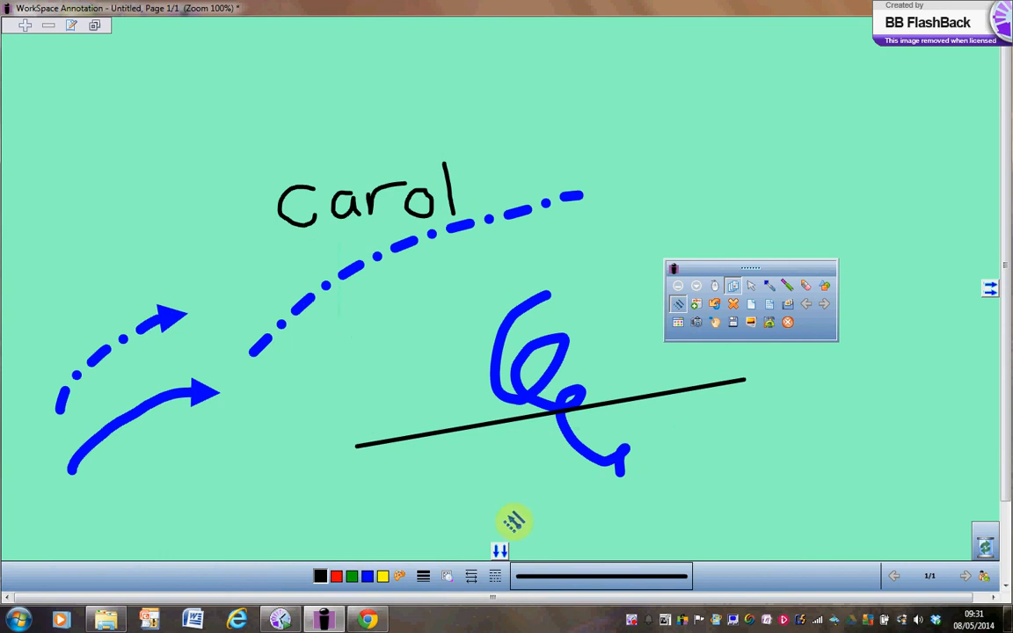
pyautogui.click(473, 576)
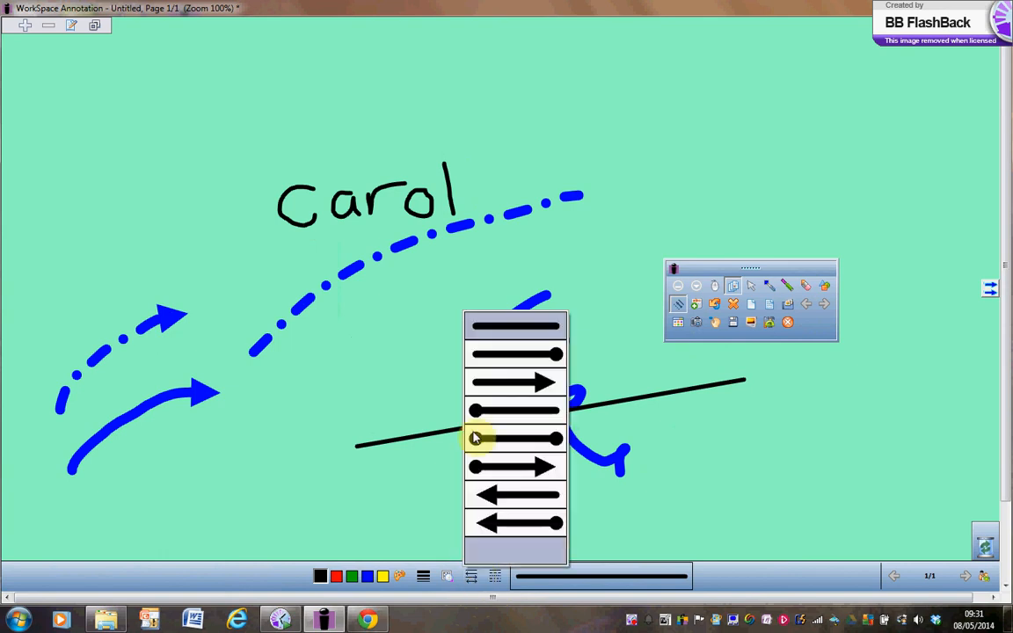
pyautogui.click(510, 378)
pyautogui.moveTo(380, 361); pyautogui.dragTo(519, 266)
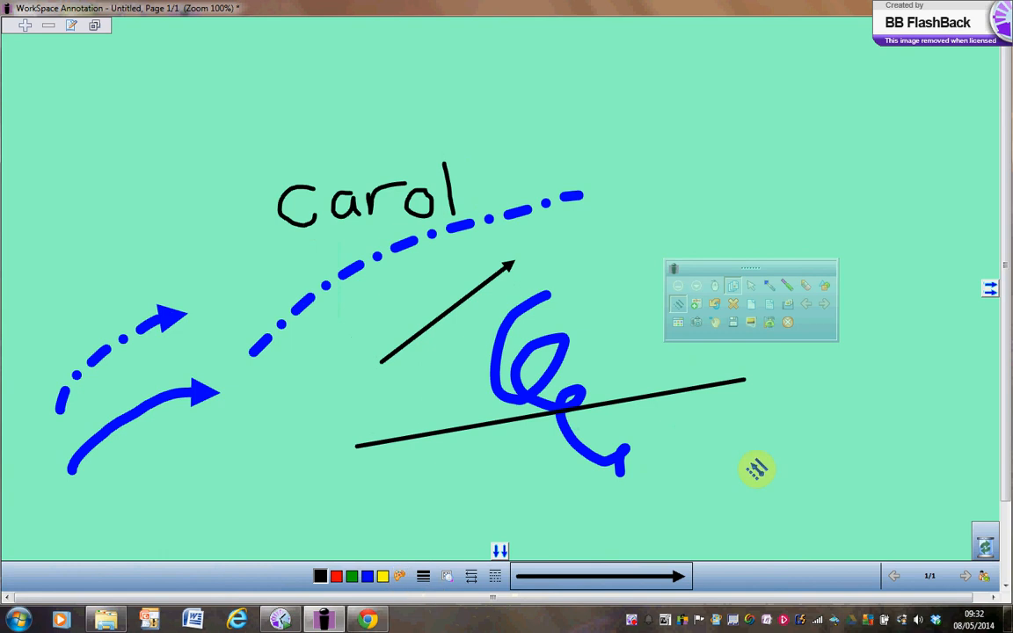
# Undo the straight black arrow and the straight black line
pyautogui.click(721, 312)
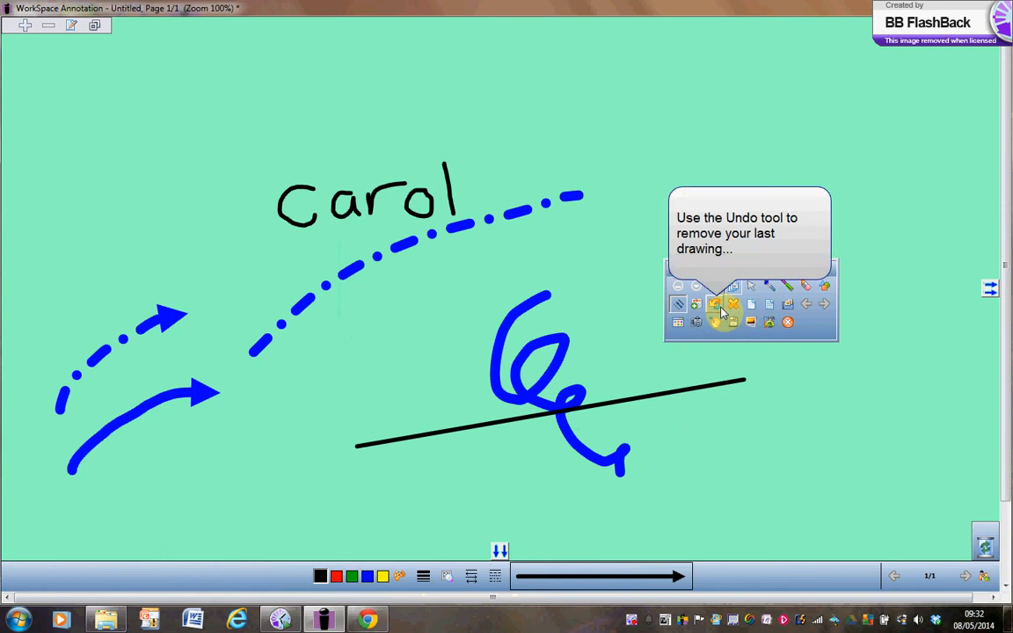
pyautogui.click(721, 312)
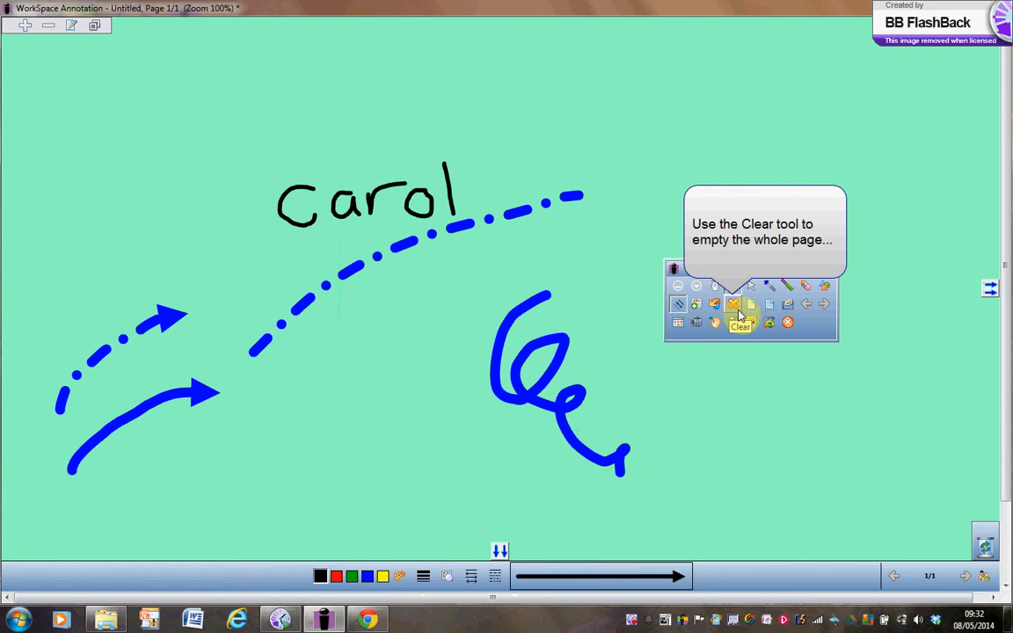
# Clear the whole page and set the straight-line tool to plain ends without arrowheads
pyautogui.click(738, 313)
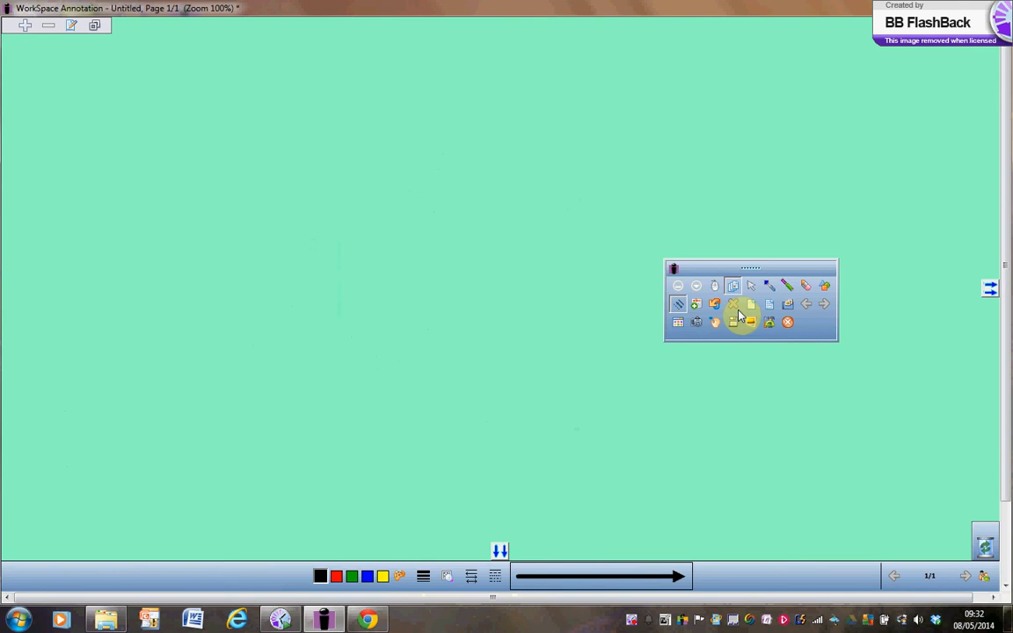
pyautogui.click(681, 309)
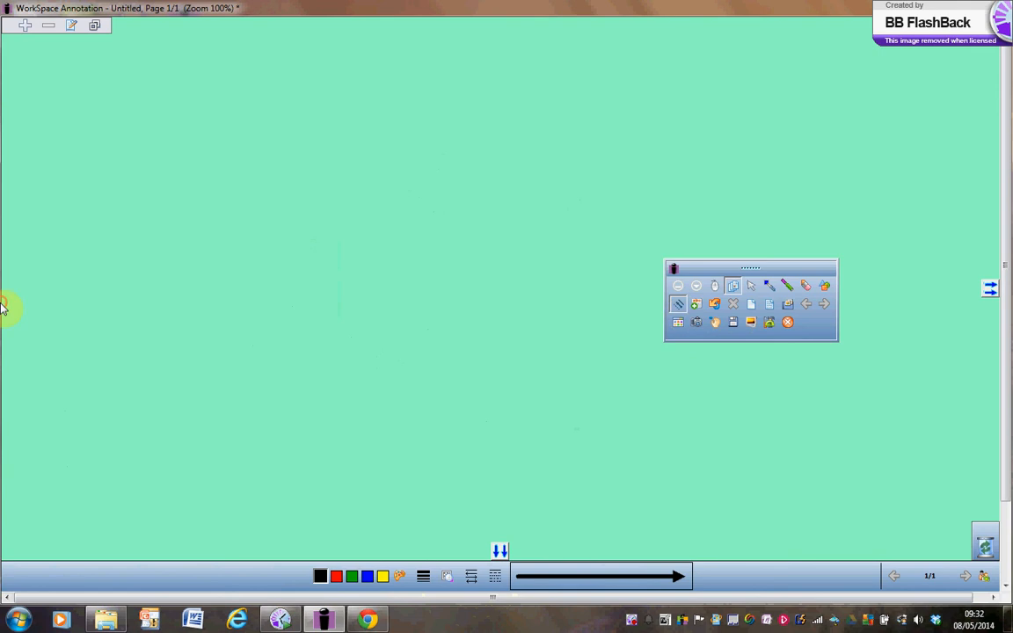
pyautogui.click(473, 576)
pyautogui.click(503, 328)
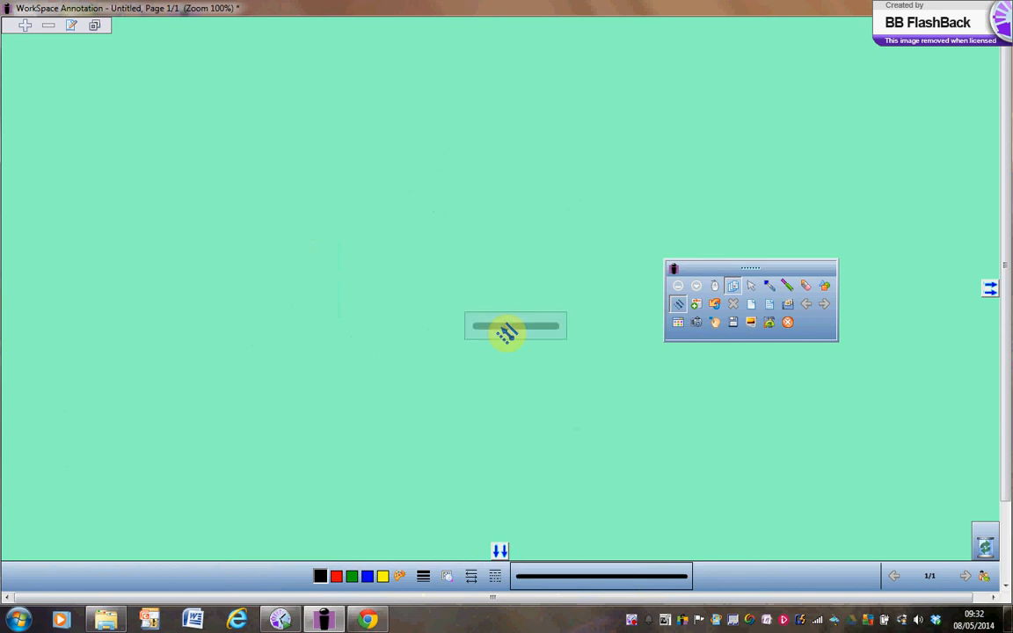
# Draw a hangman's gallows in straight black lines: top beam, upright post, base line, diagonal corner brace and two struts at the post's foot
pyautogui.moveTo(415, 180); pyautogui.dragTo(579, 182)
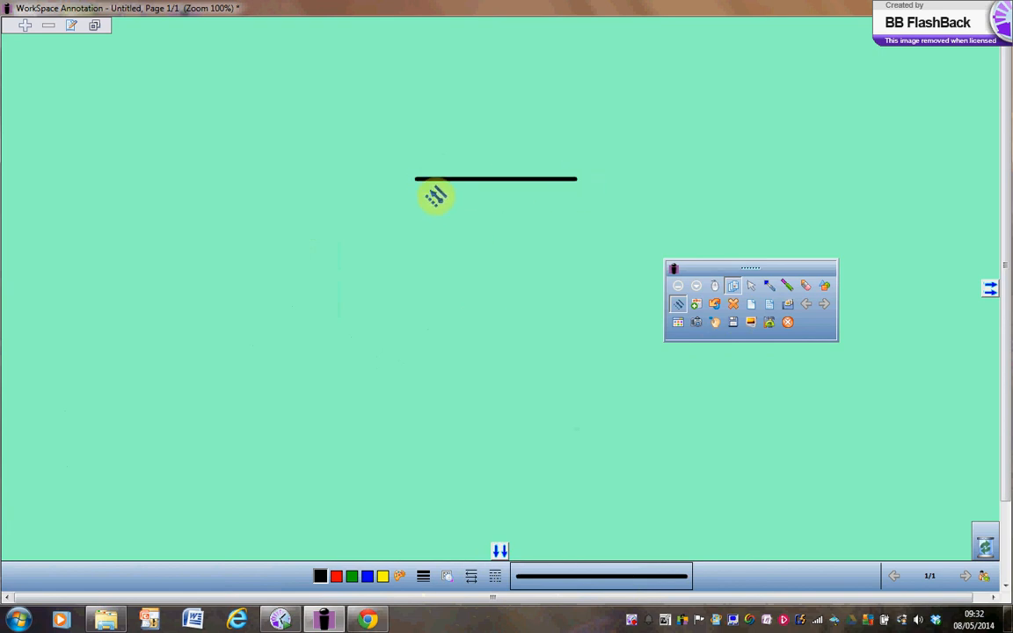
pyautogui.moveTo(417, 180); pyautogui.dragTo(424, 440)
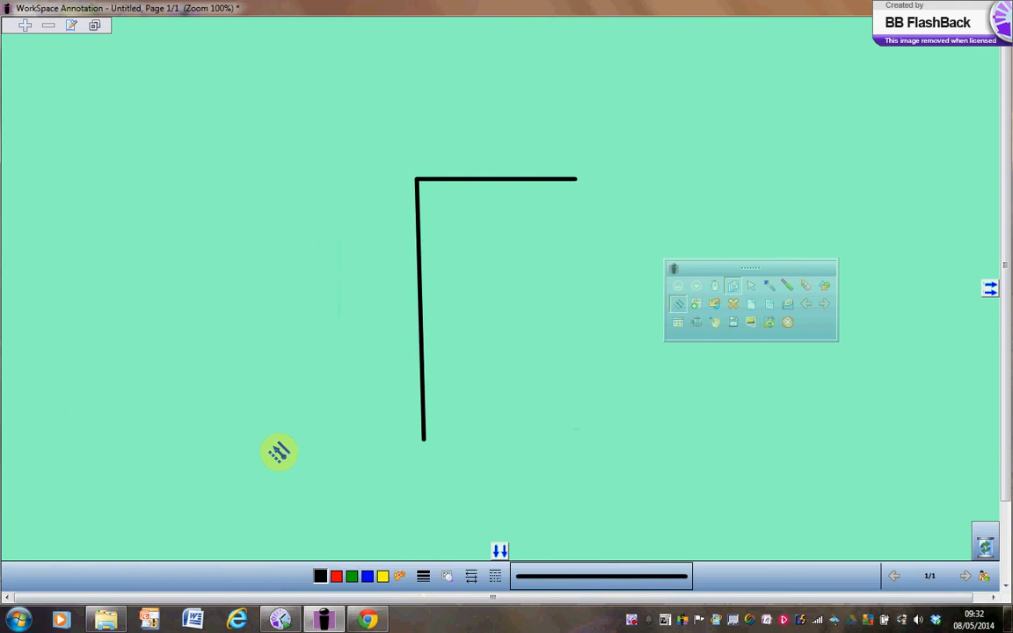
pyautogui.moveTo(272, 446)
pyautogui.mouseDown()
pyautogui.moveTo(561, 433)
pyautogui.moveTo(577, 442)
pyautogui.mouseUp()
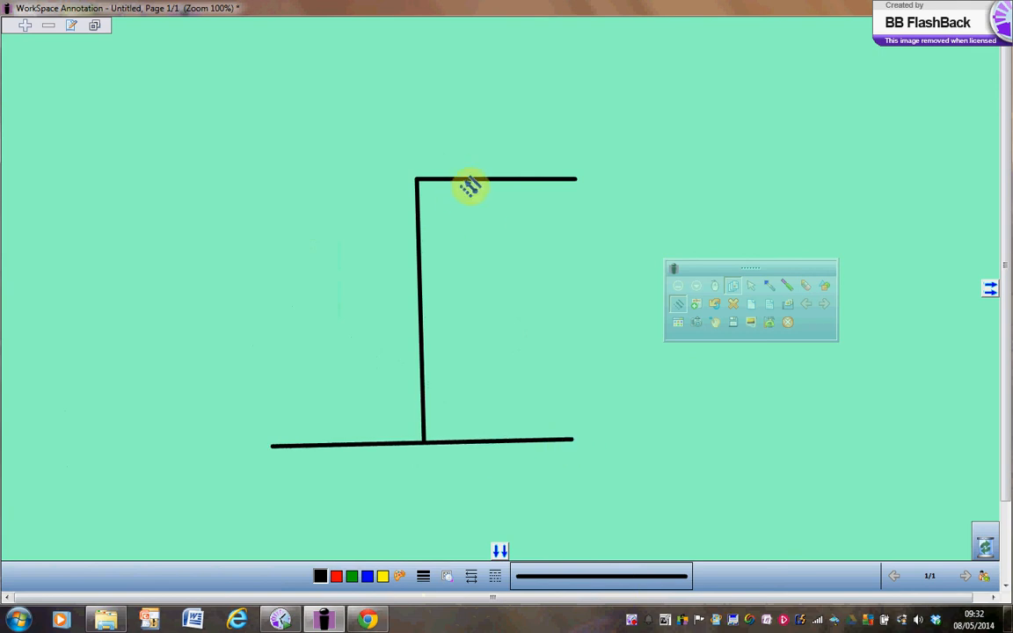
pyautogui.moveTo(463, 180); pyautogui.dragTo(421, 230)
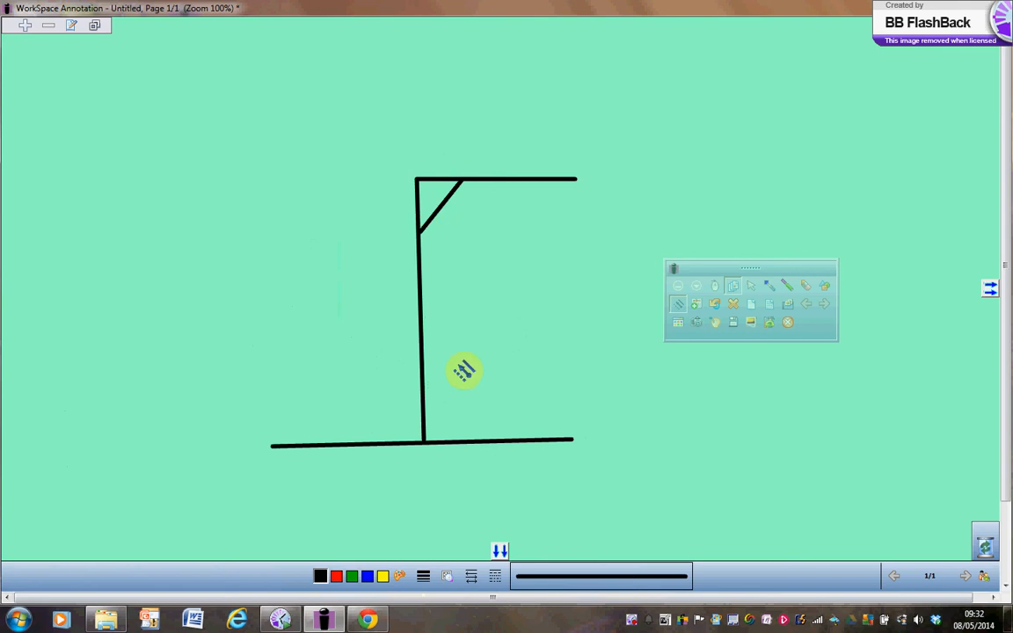
pyautogui.moveTo(403, 442)
pyautogui.mouseDown()
pyautogui.moveTo(423, 415)
pyautogui.moveTo(445, 440)
pyautogui.mouseUp()
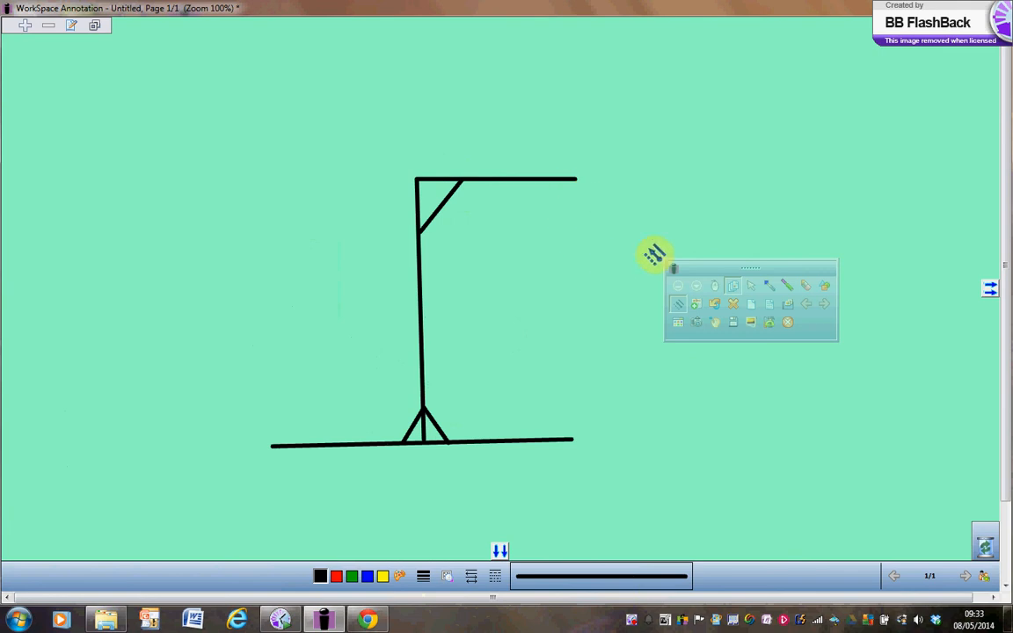
# Switch to the black freehand pen and draw a short stroke down from the free end of the gallows beam
pyautogui.click(770, 287)
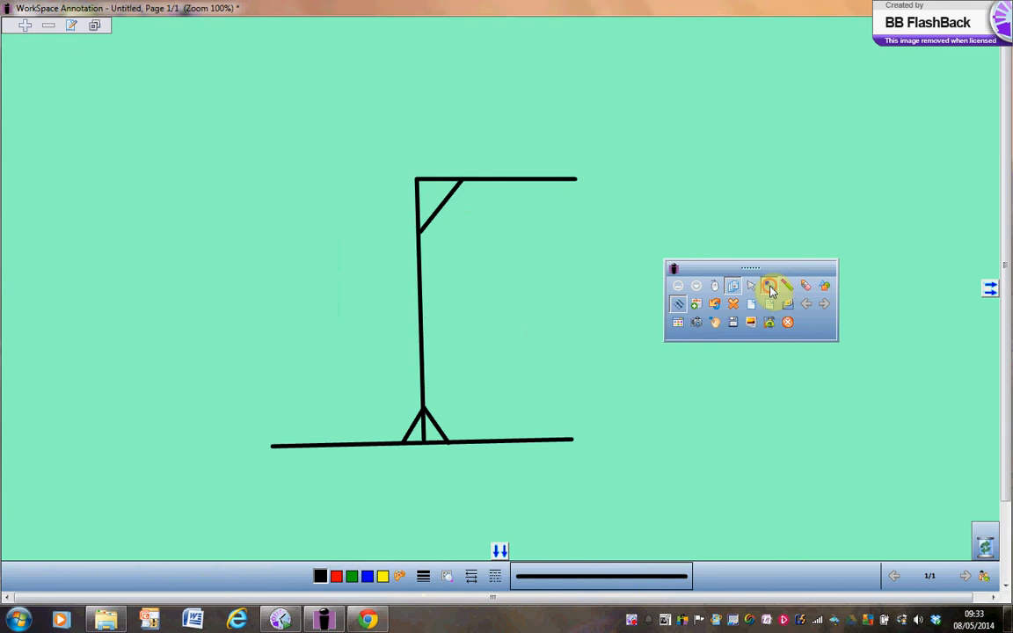
pyautogui.click(320, 576)
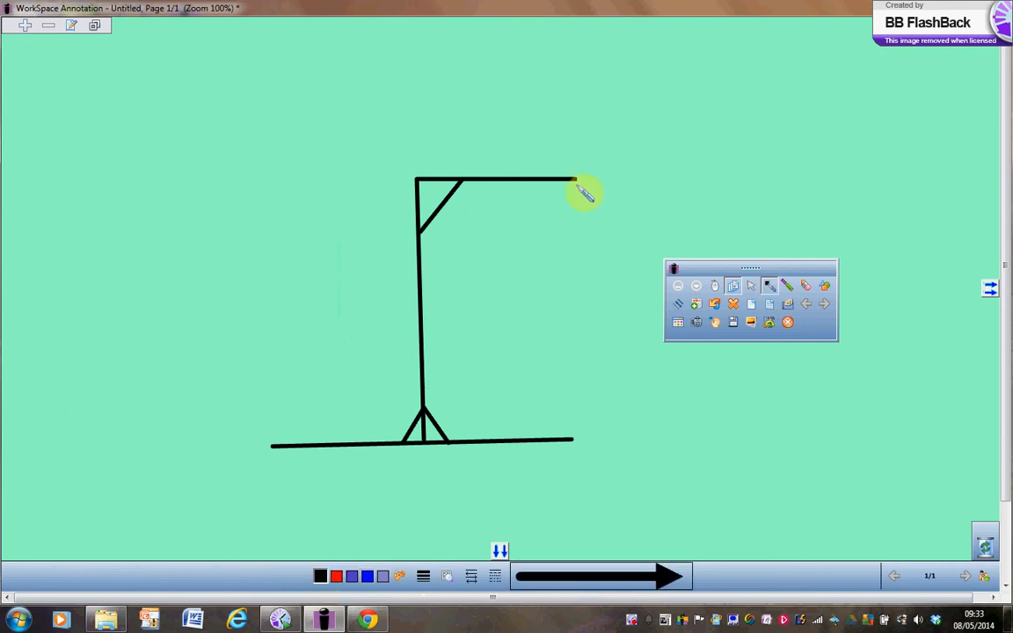
pyautogui.moveTo(575, 181); pyautogui.dragTo(578, 237)
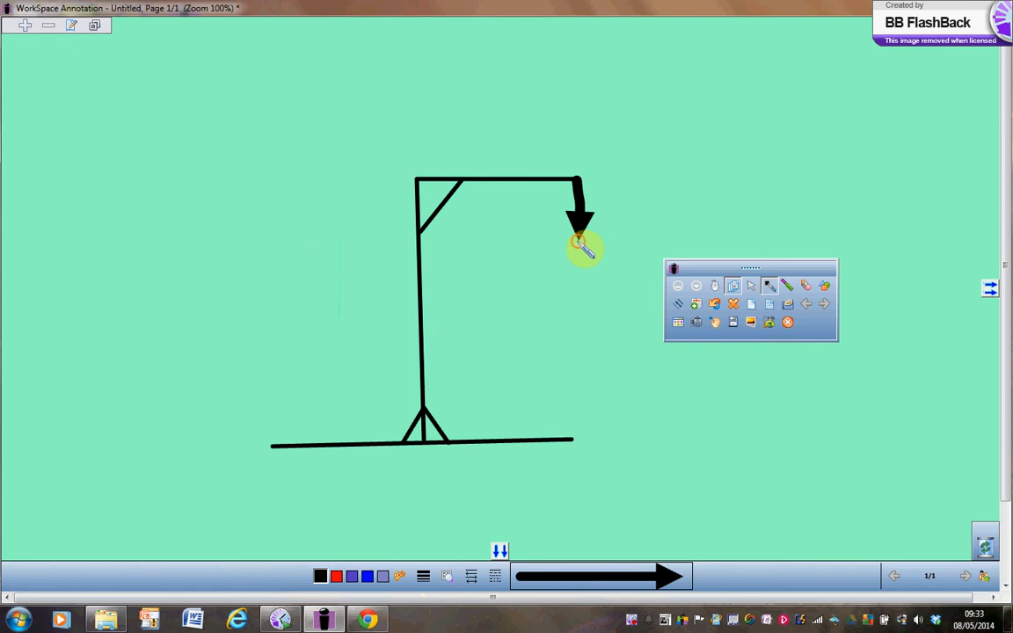
# Undo the thick arrow and replace it with a rope and round head, using a thinner black pen with plain ends
pyautogui.click(426, 581)
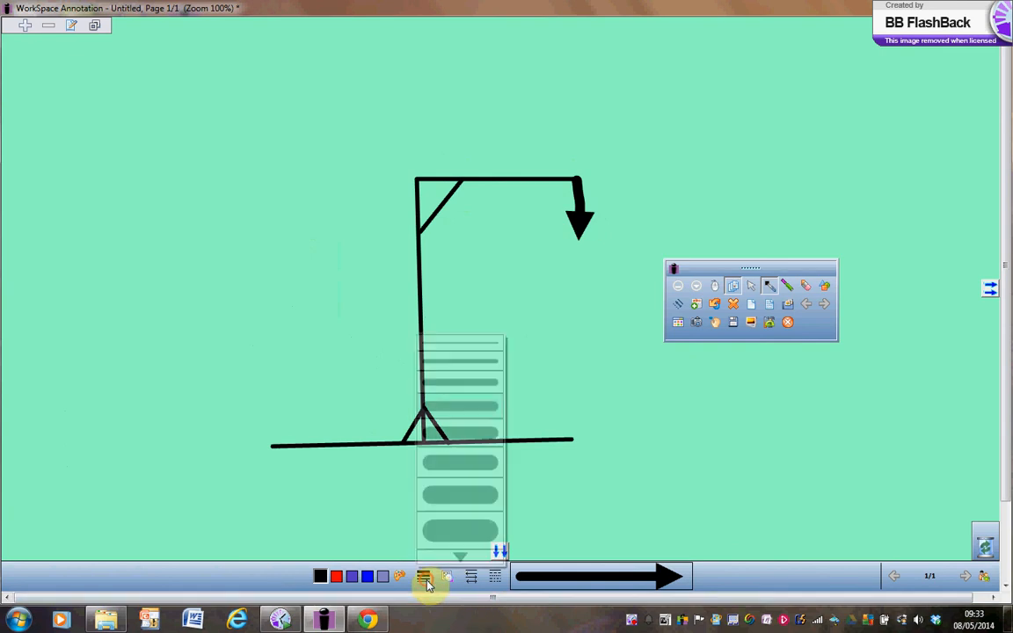
pyautogui.click(465, 359)
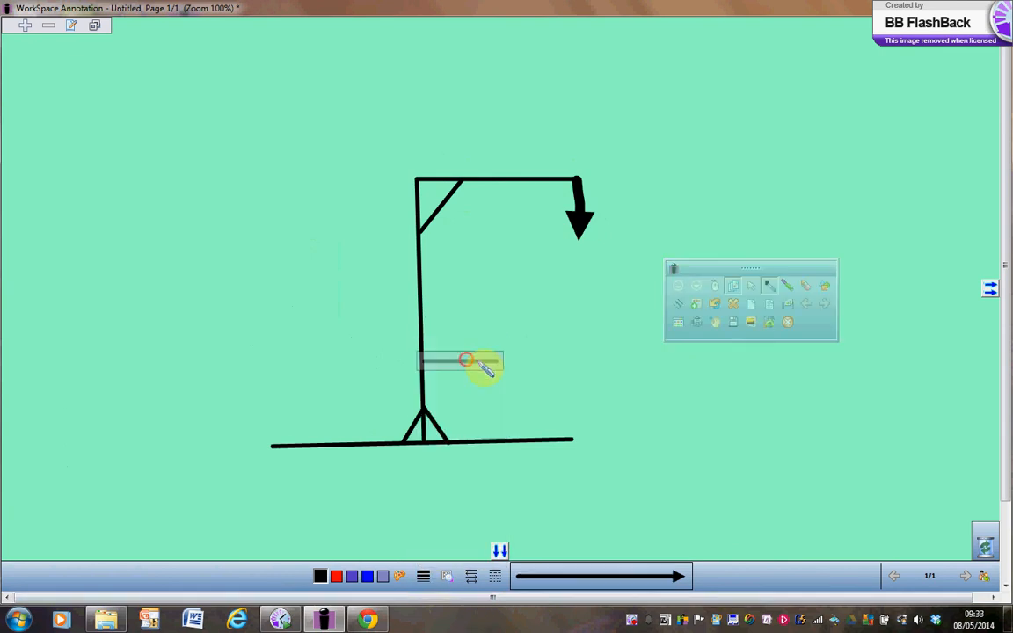
pyautogui.click(471, 576)
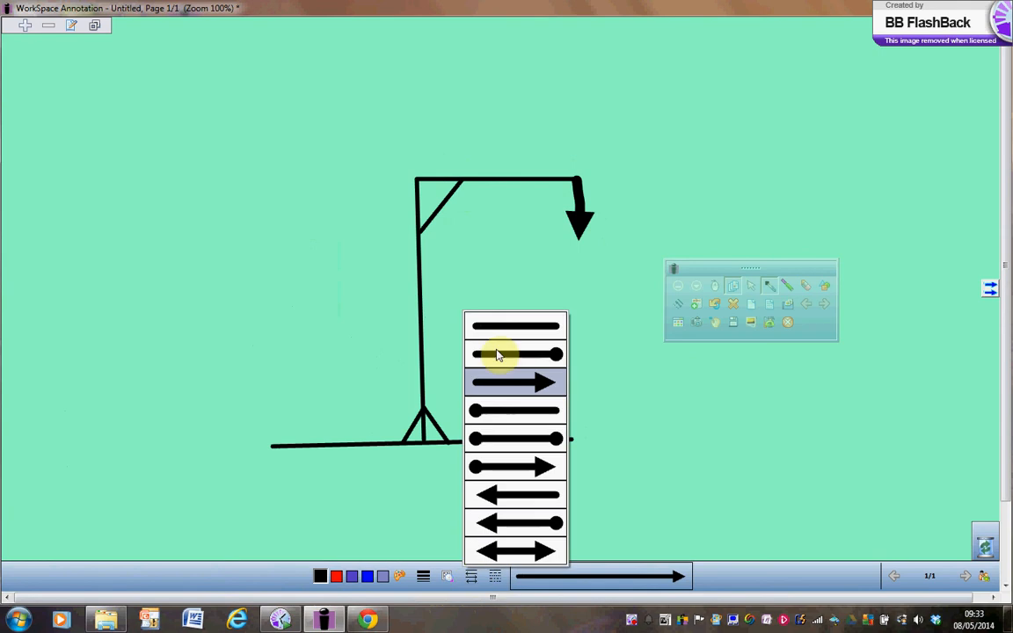
pyautogui.click(515, 323)
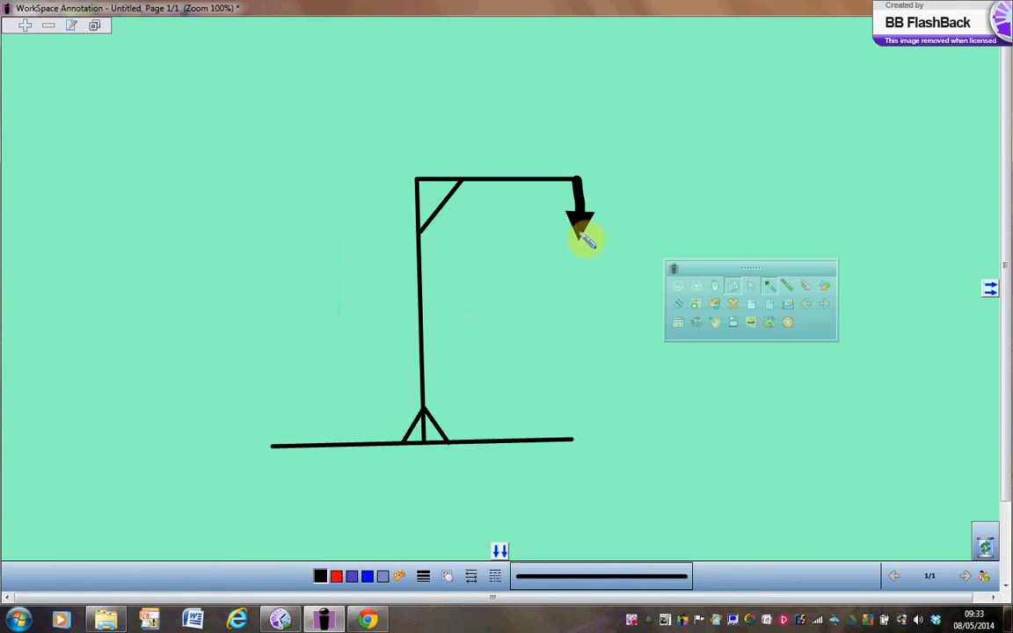
pyautogui.click(714, 308)
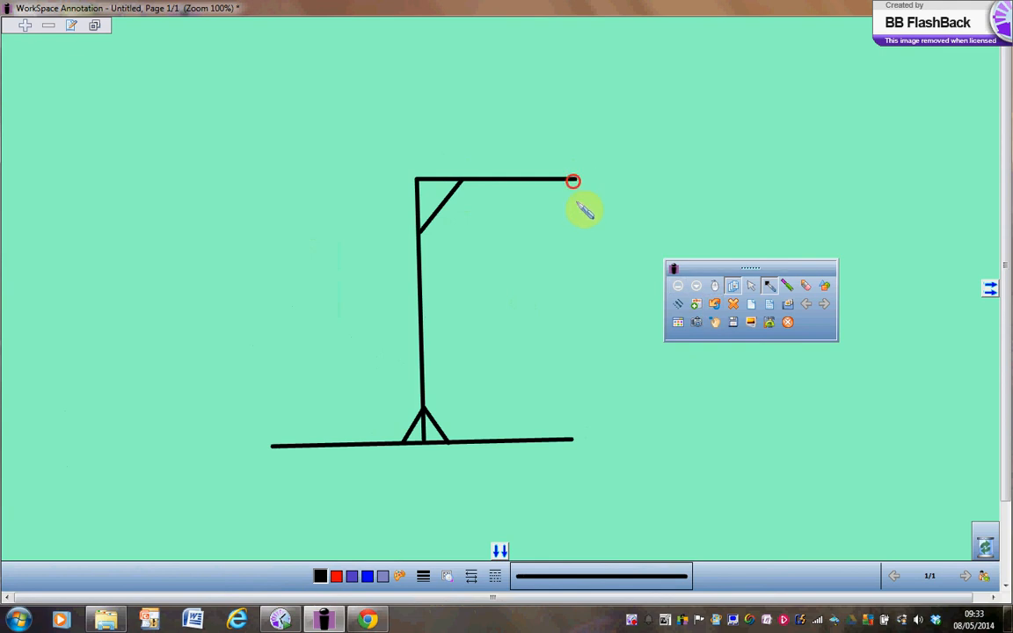
pyautogui.moveTo(573, 181)
pyautogui.mouseDown()
pyautogui.moveTo(578, 223)
pyautogui.moveTo(560, 236)
pyautogui.moveTo(605, 257)
pyautogui.moveTo(584, 227)
pyautogui.mouseUp()
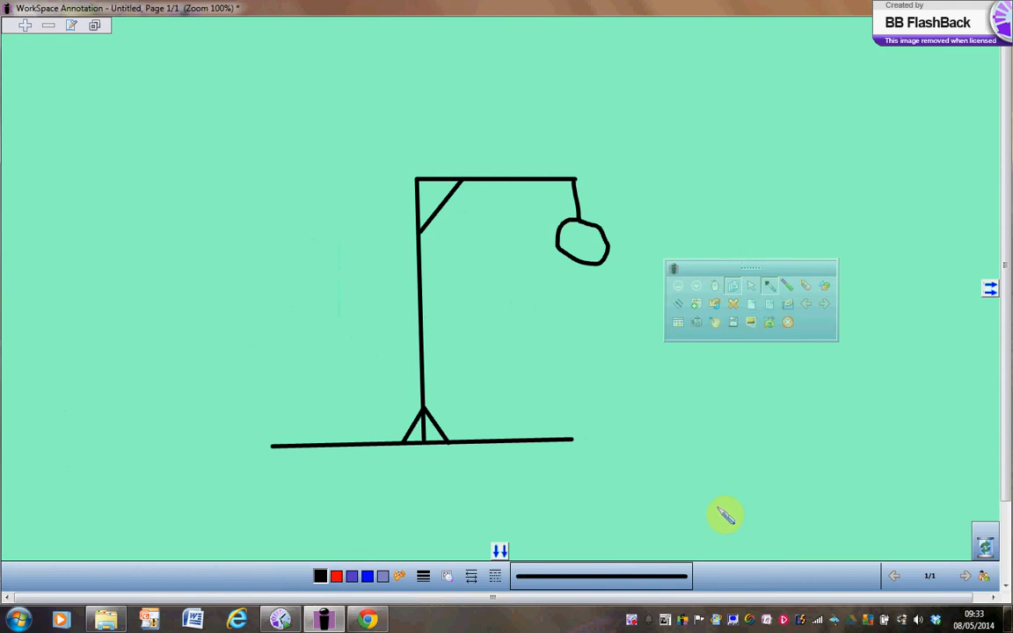
# Draw five letter dashes to the right of the gallows base, write "a" on the first dash and "b" left of the gallows
pyautogui.moveTo(628, 488); pyautogui.dragTo(895, 481)
pyautogui.moveTo(637, 453)
pyautogui.mouseDown()
pyautogui.moveTo(633, 486)
pyautogui.moveTo(650, 458)
pyautogui.moveTo(635, 454)
pyautogui.moveTo(657, 490)
pyautogui.mouseUp()
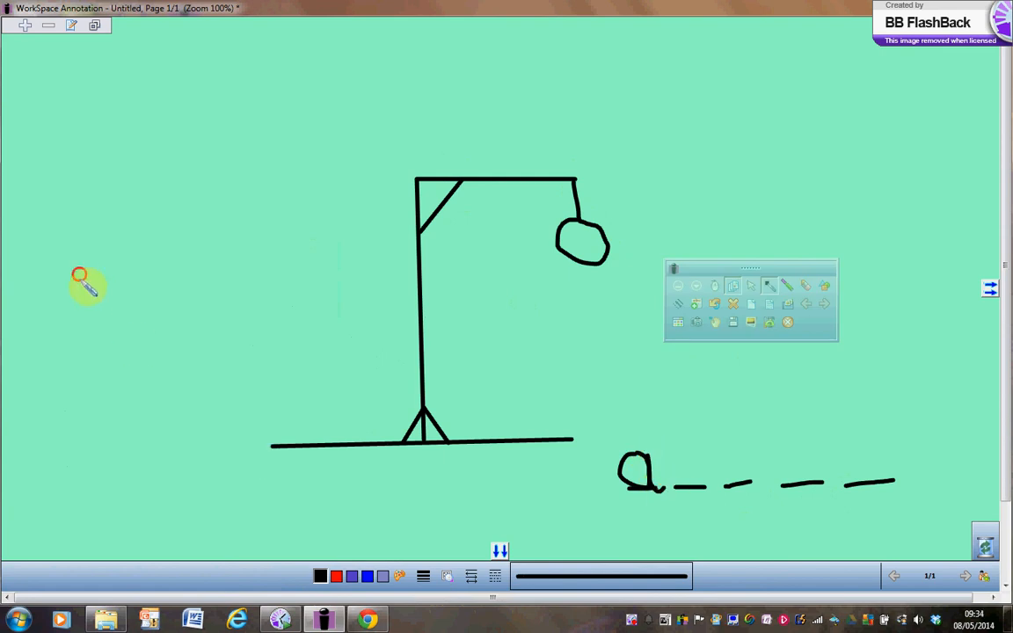
pyautogui.moveTo(80, 274)
pyautogui.mouseDown()
pyautogui.moveTo(83, 319)
pyautogui.moveTo(106, 333)
pyautogui.moveTo(86, 332)
pyautogui.mouseUp()
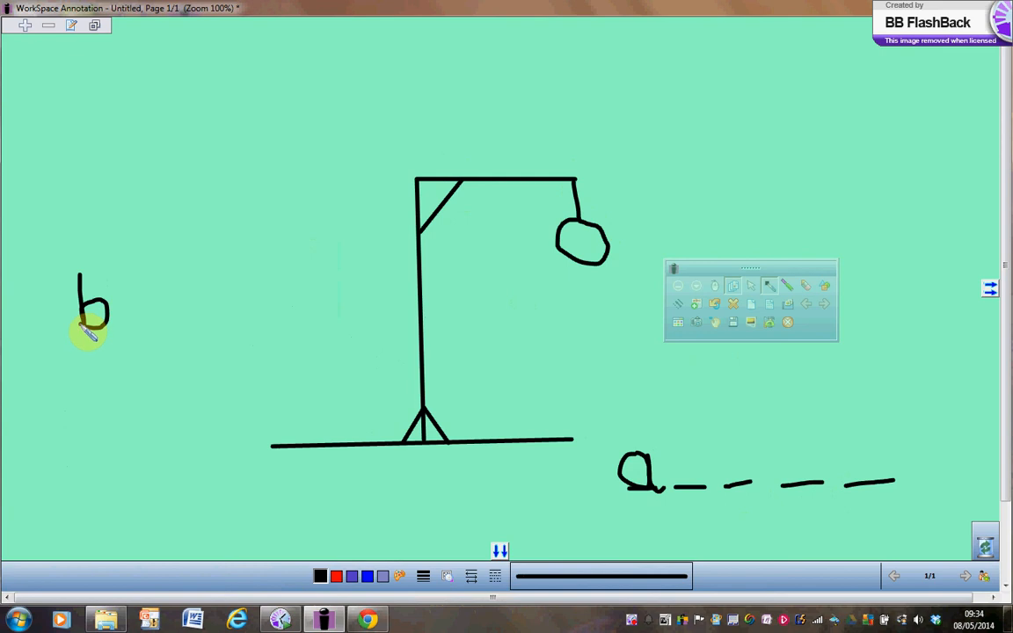